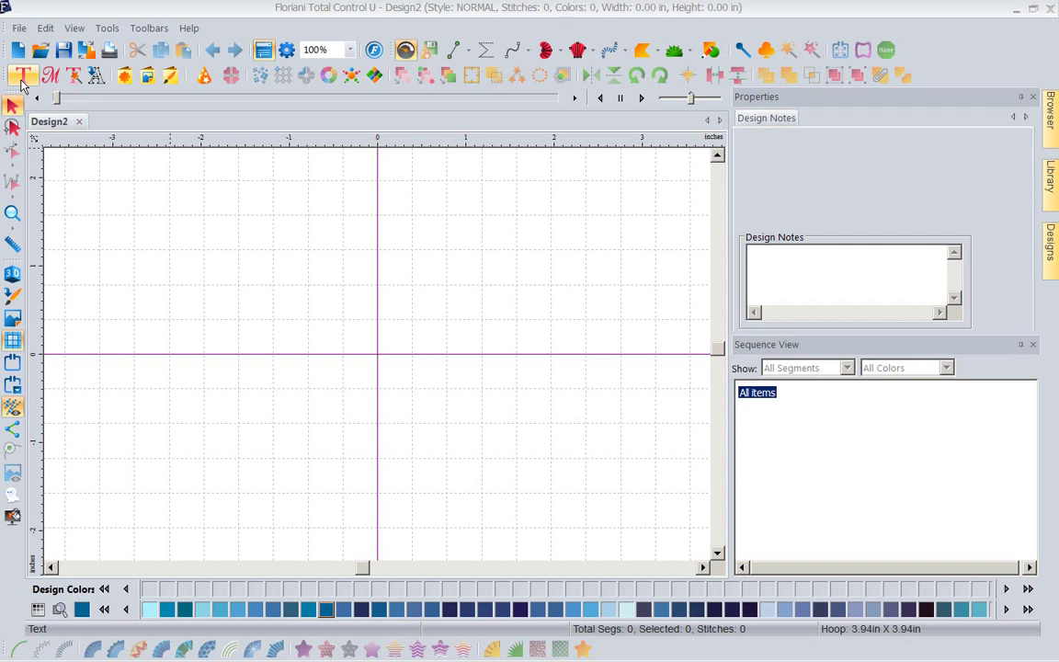
Create a new keyboard font named Silly in the Font Importer and enter its author.
click(78, 81)
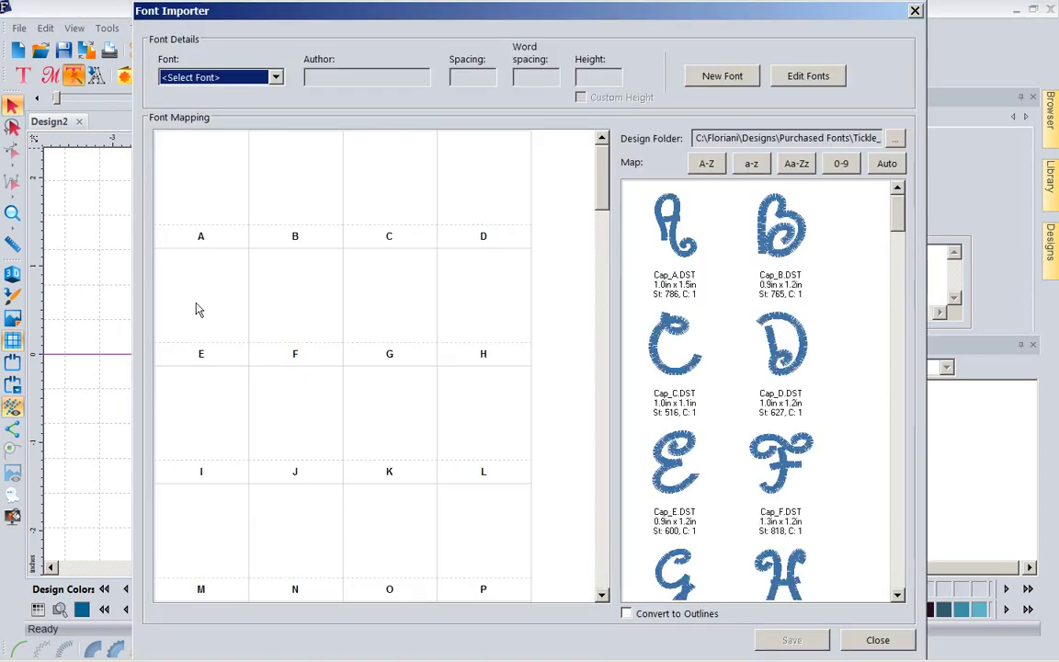
click(723, 77)
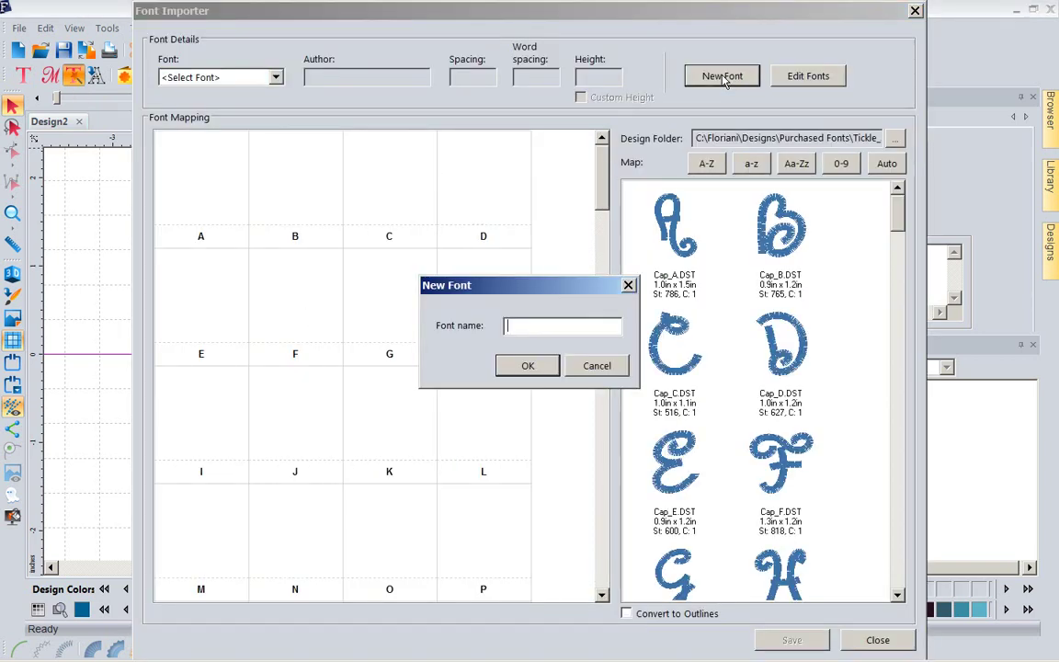
text(Silly)
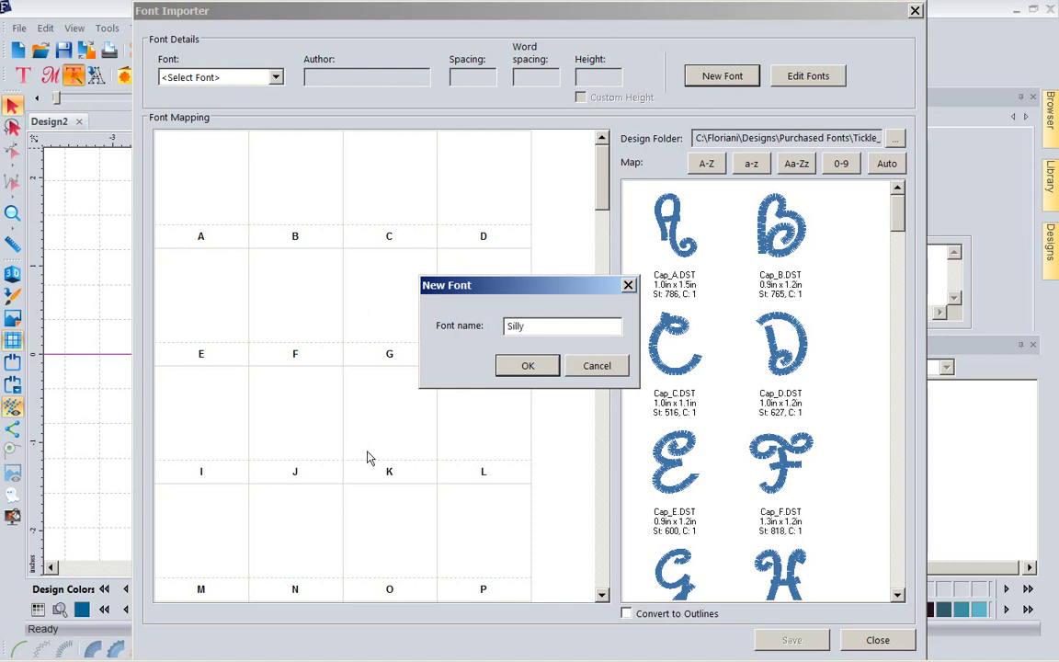
click(523, 371)
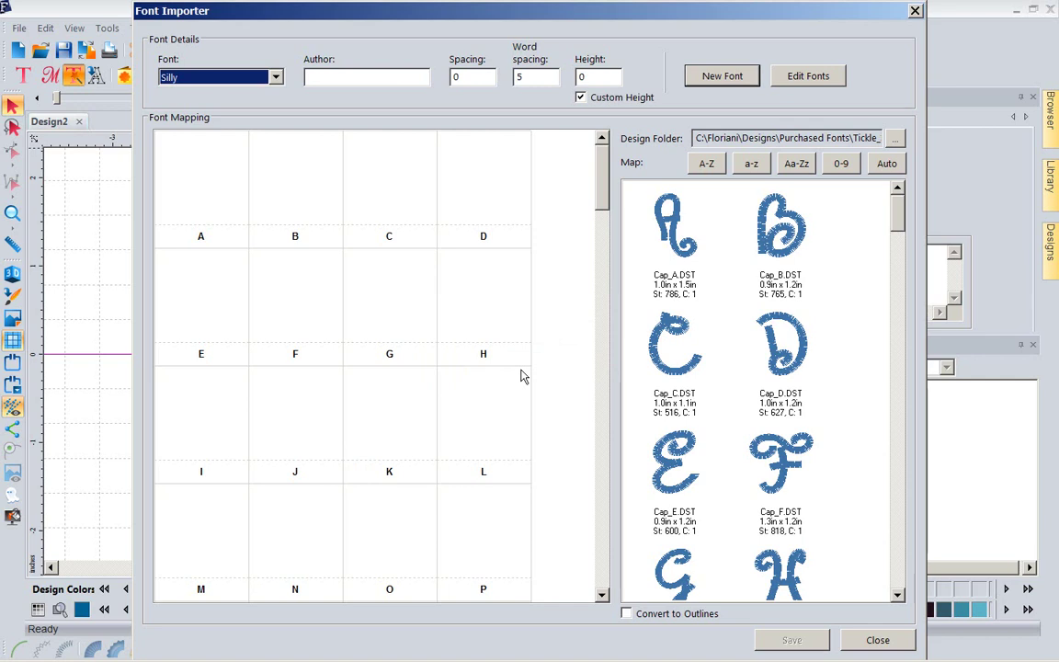
click(338, 80)
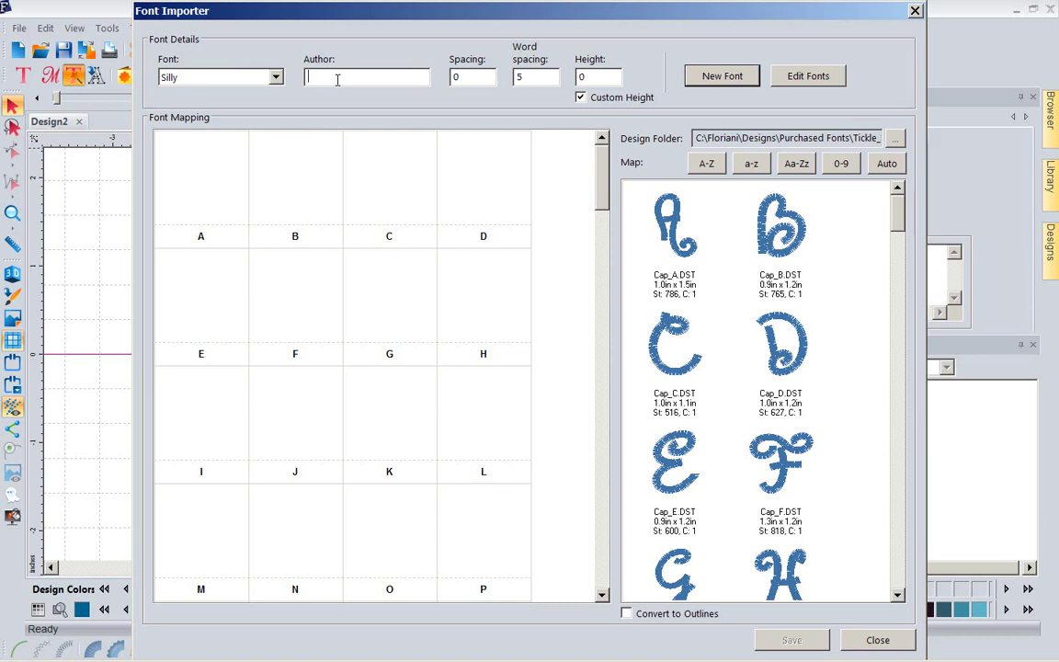
text(xyz Emb)
Set the design folder to Purchased Fonts > Silly_38mm_dst.
click(896, 139)
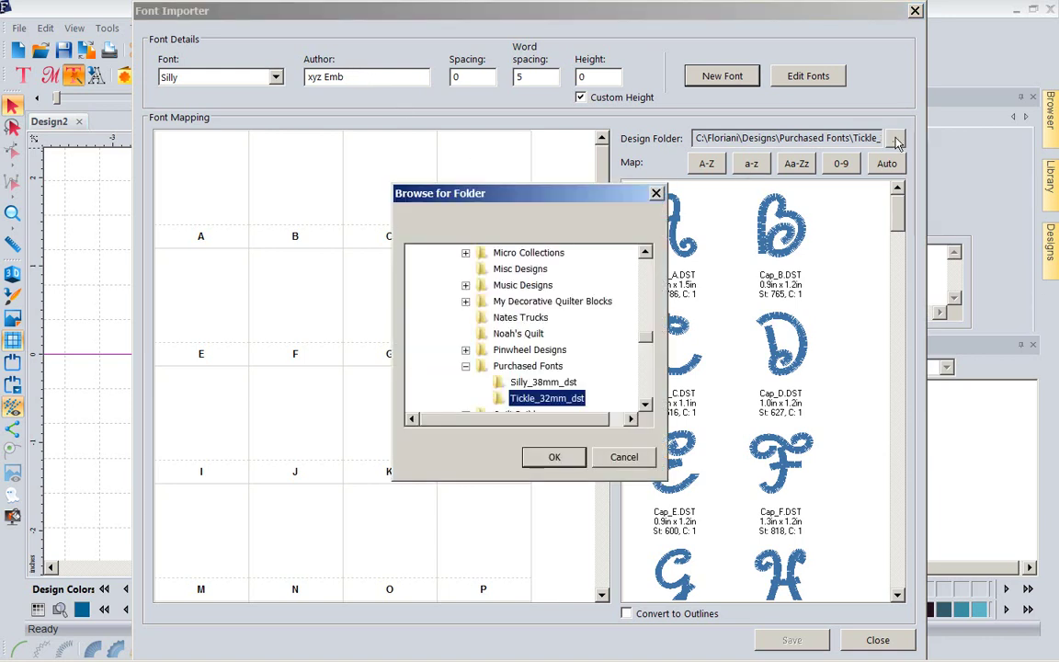
click(523, 385)
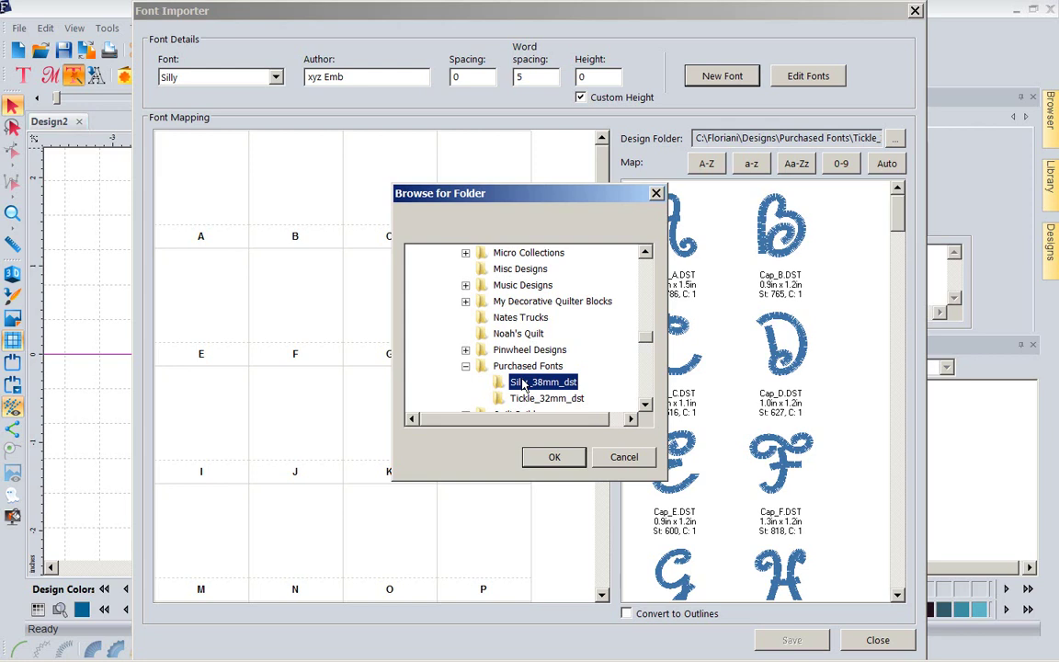
click(563, 458)
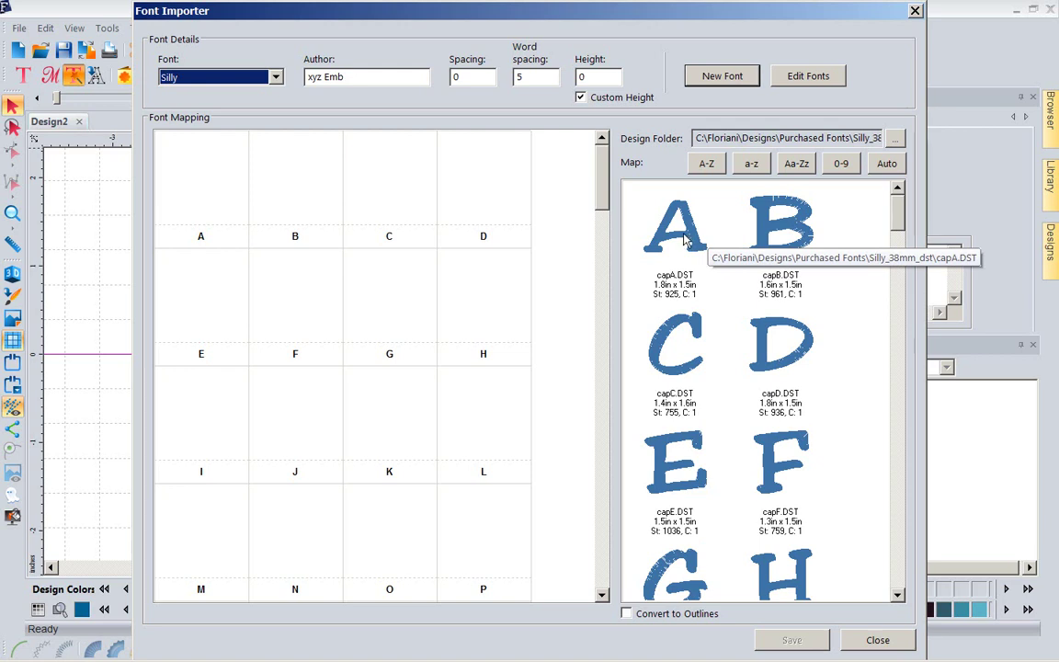
Map designs capA–capZ onto capitals A–Z with M as reference, and turn off Custom Height.
click(204, 192)
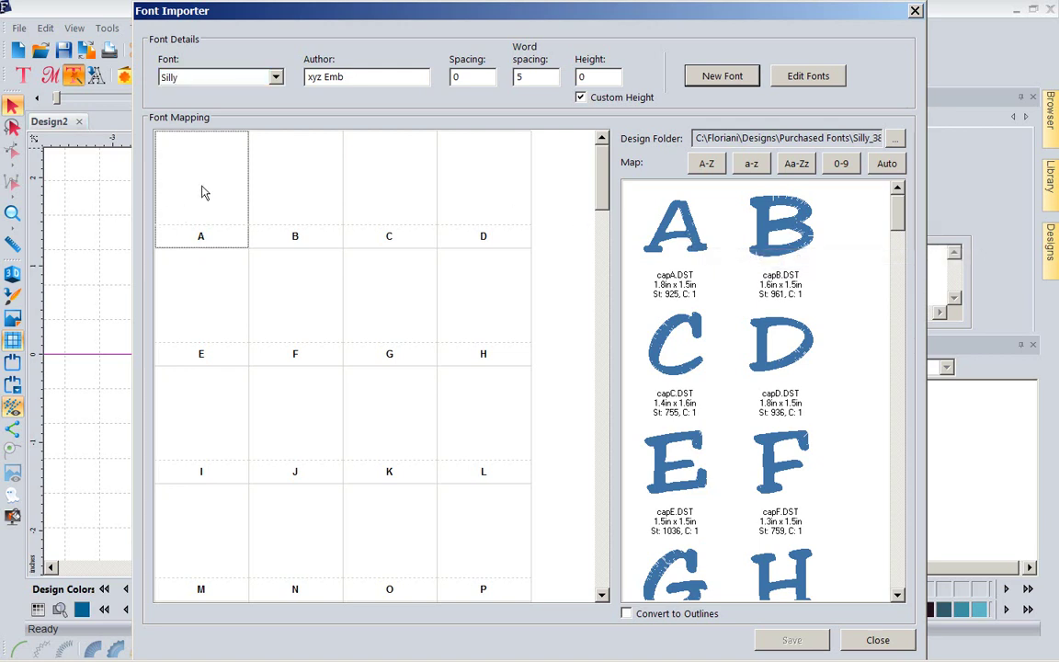
click(674, 232)
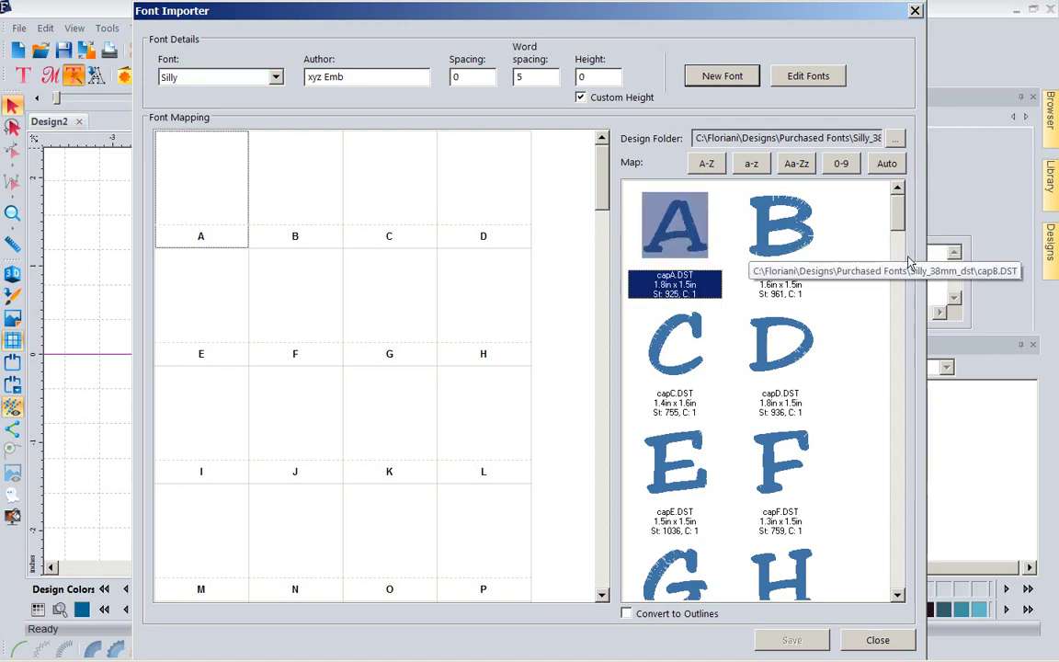
drag(914, 233, 920, 355)
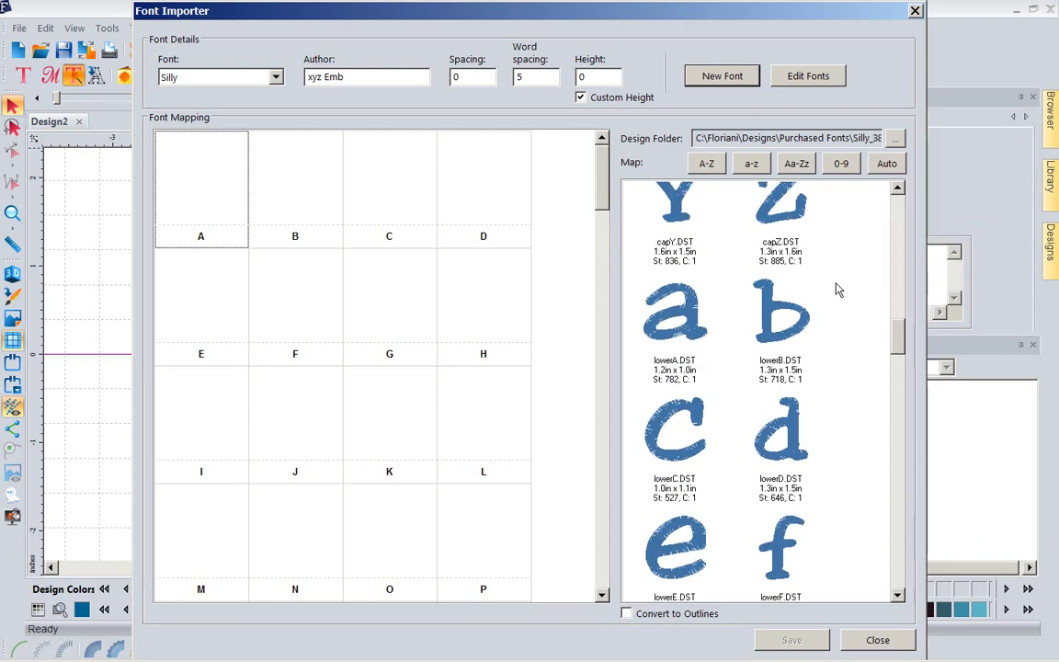
shift+click(786, 212)
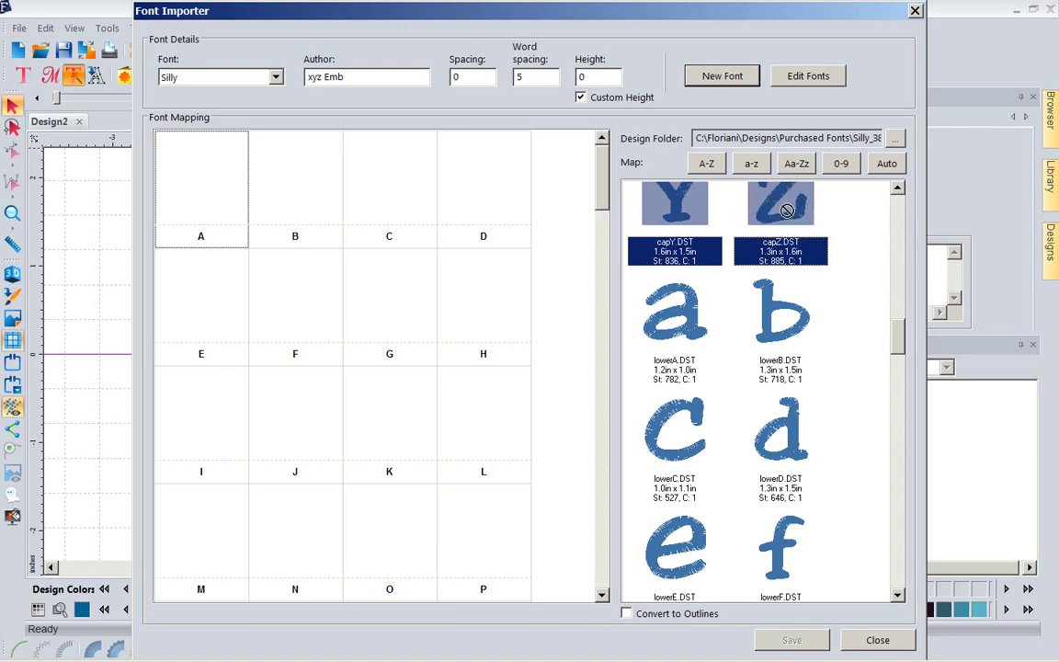
drag(899, 339, 900, 225)
scroll(808, 206, down, 2)
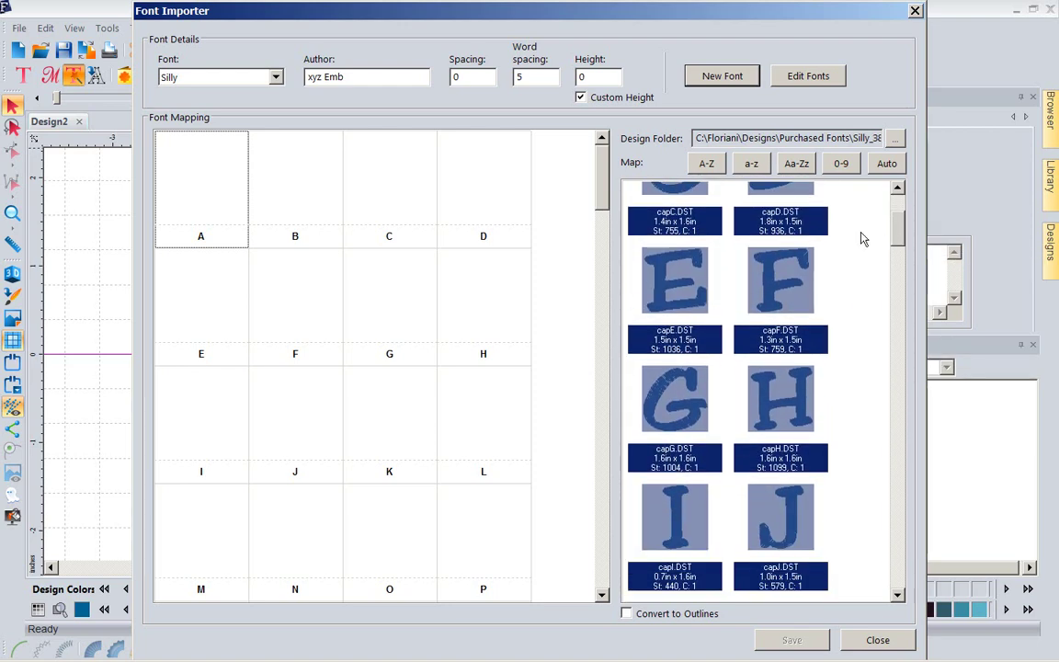
click(706, 165)
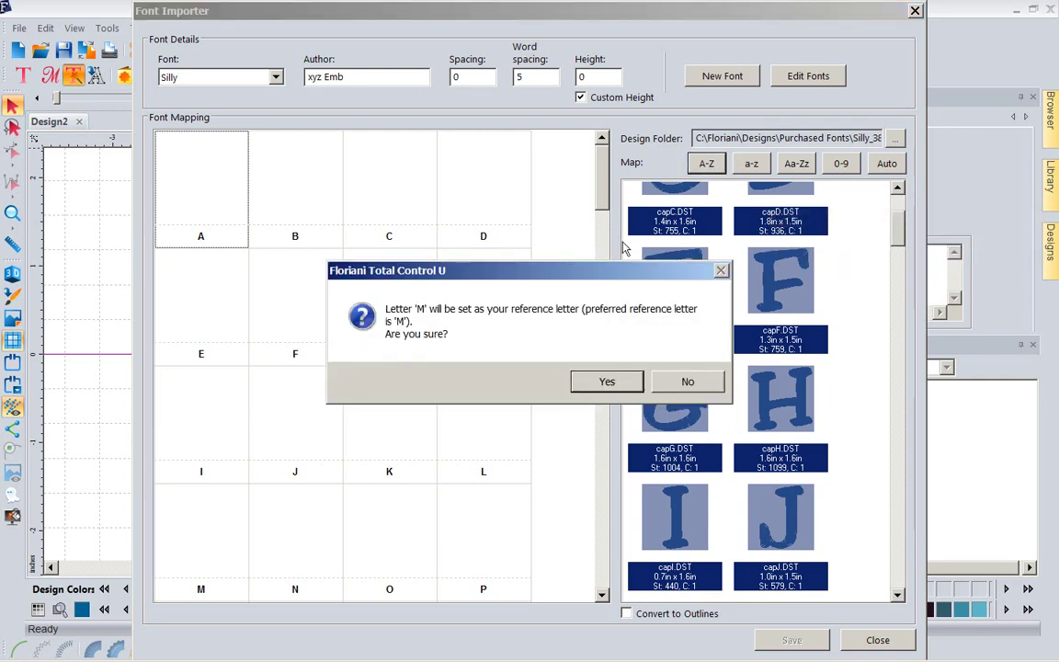
click(607, 382)
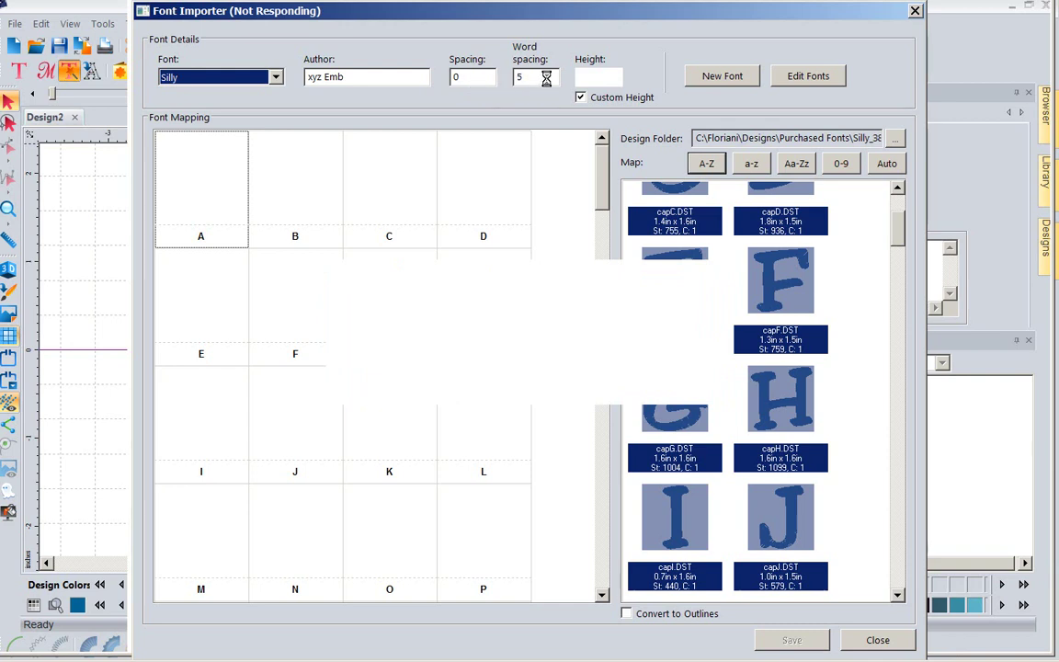
click(605, 99)
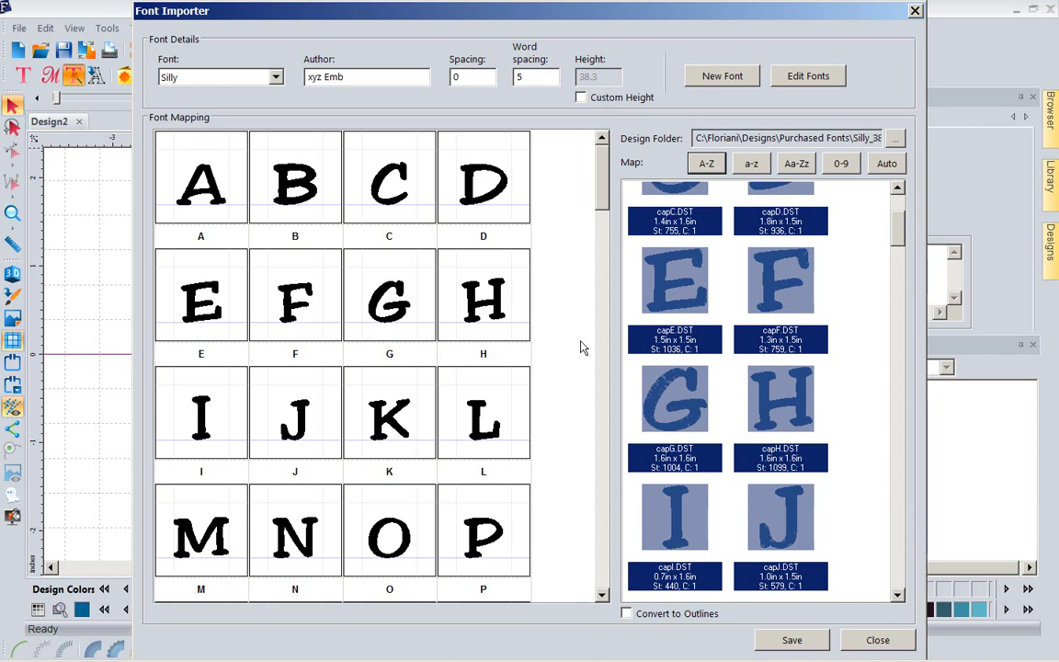
Map designs lowerA–lowerZ onto the lowercase slots a–z.
click(902, 280)
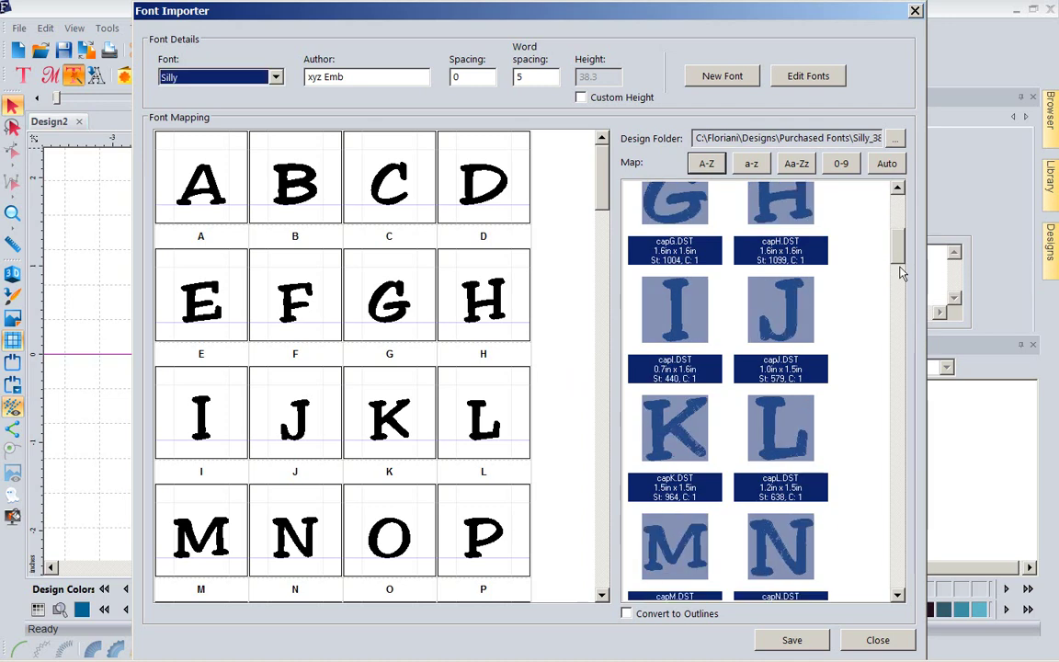
drag(902, 281, 901, 357)
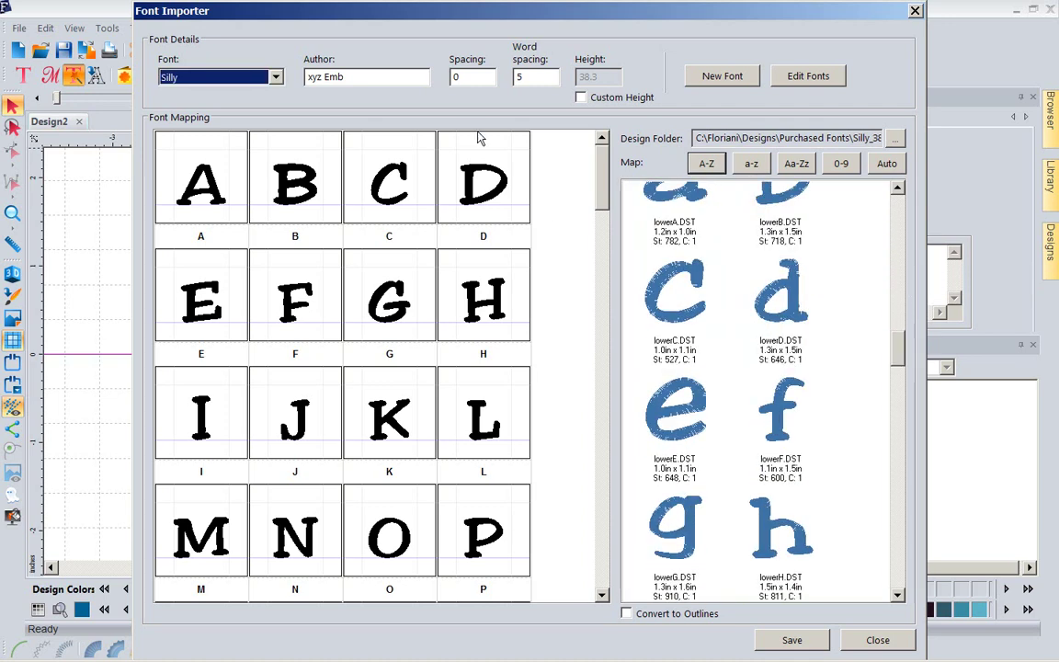
click(659, 219)
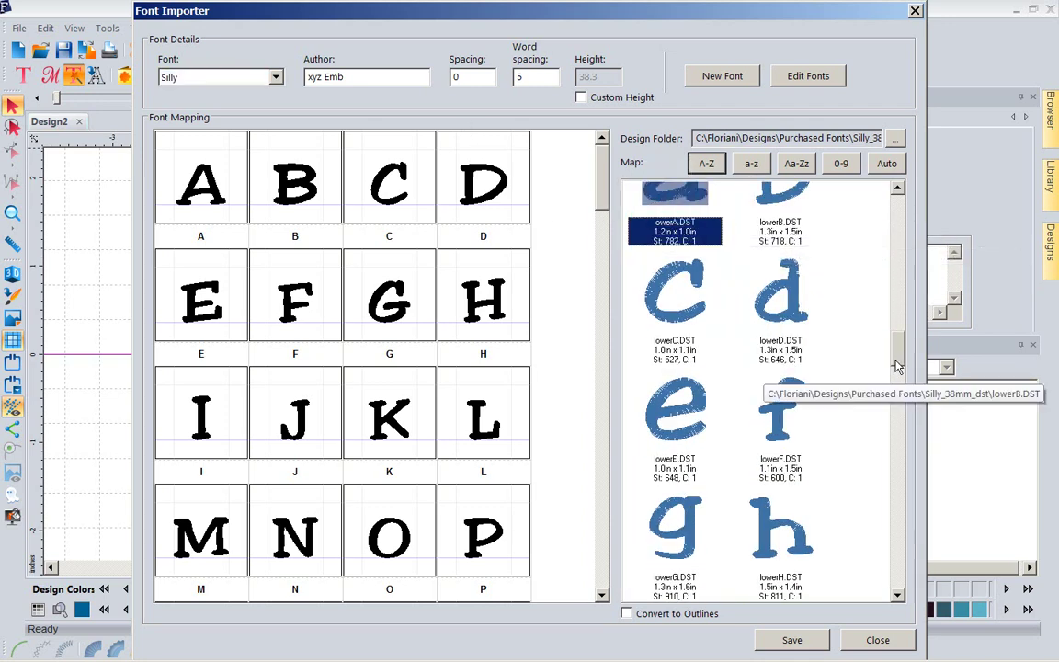
drag(900, 366, 902, 461)
shift+click(787, 449)
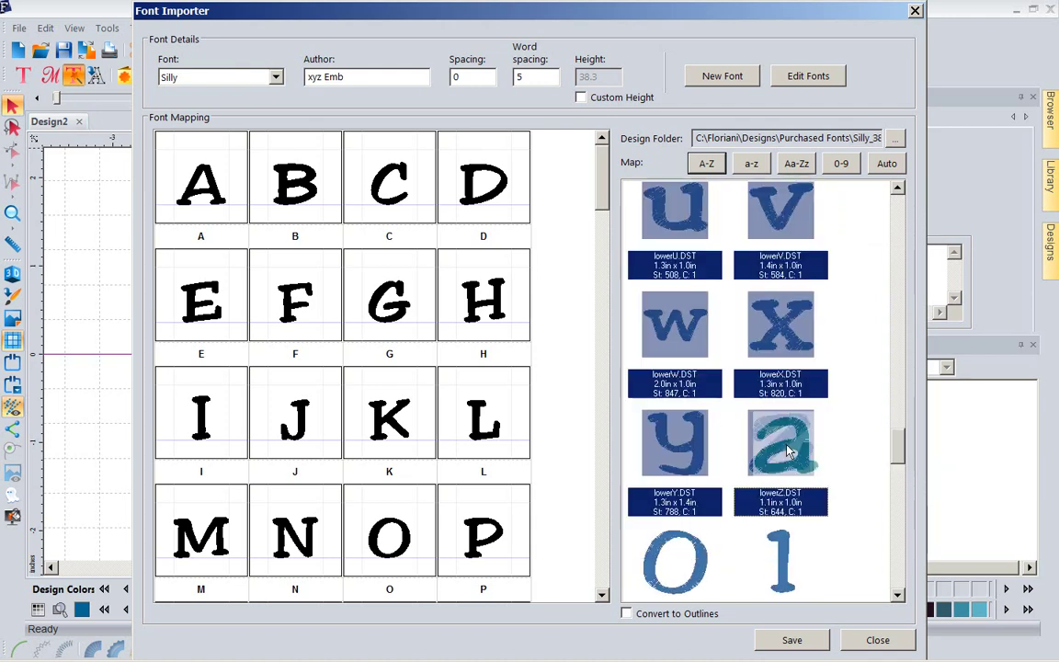
drag(786, 449, 791, 449)
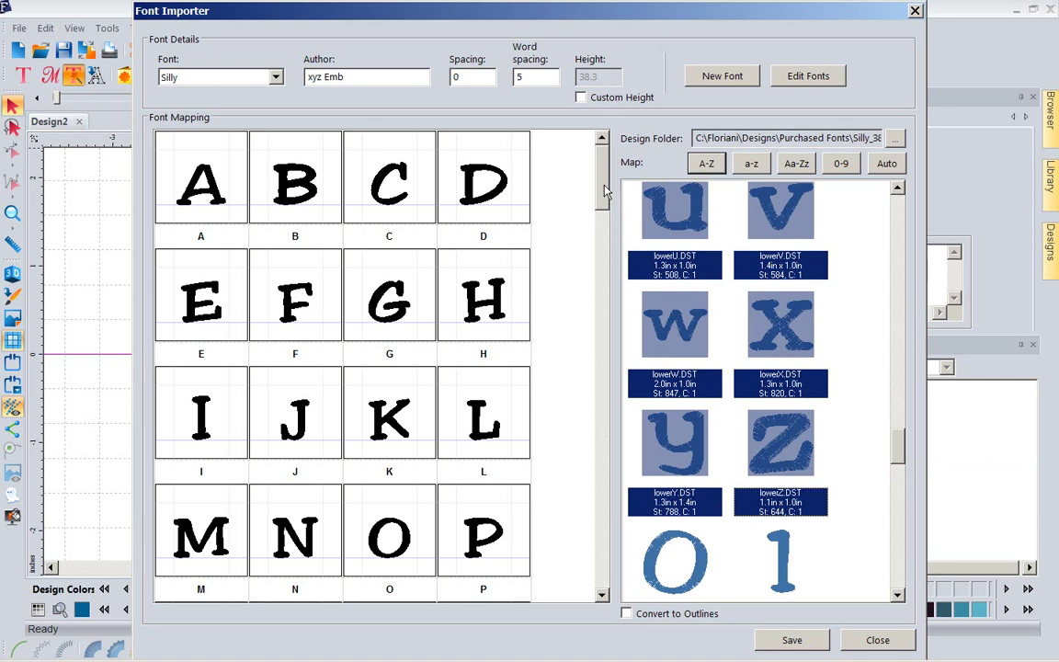
drag(605, 191, 605, 248)
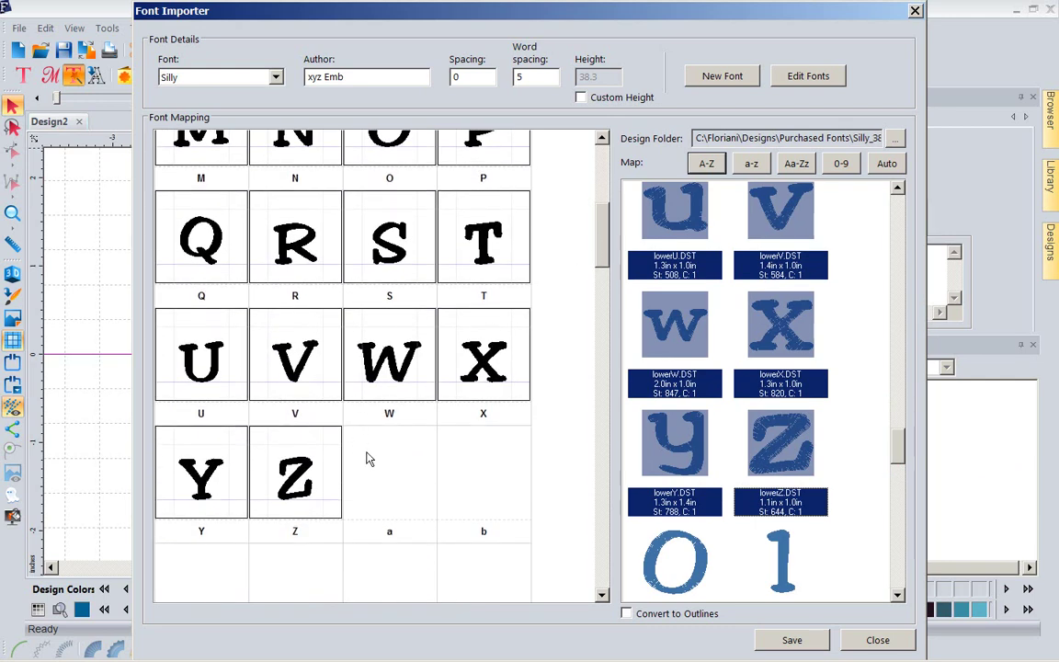
click(388, 471)
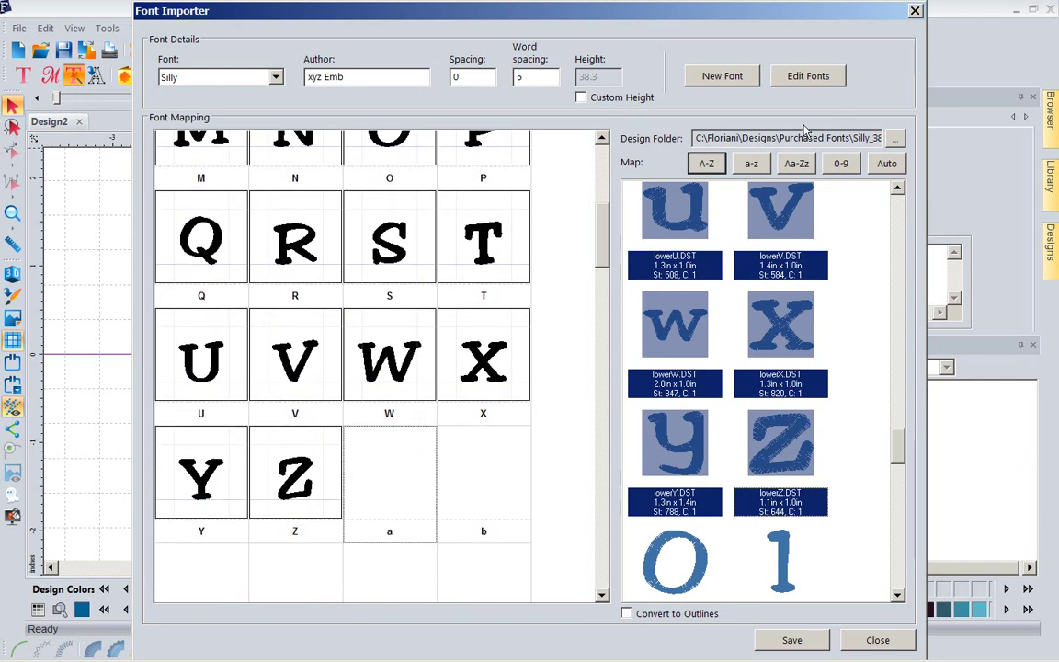
click(755, 164)
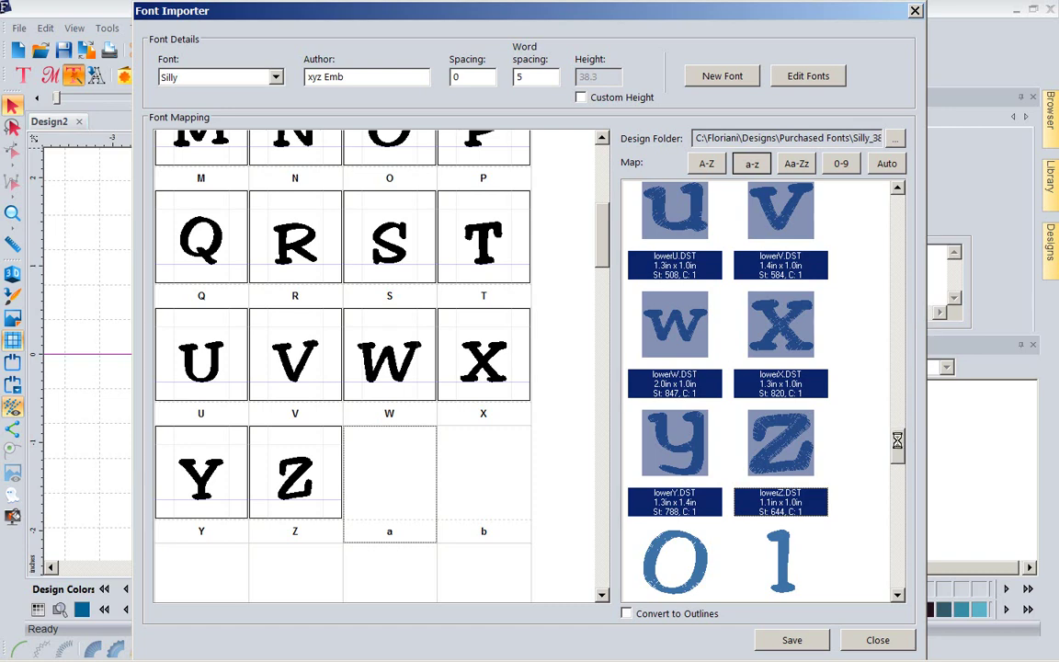
drag(899, 452, 899, 483)
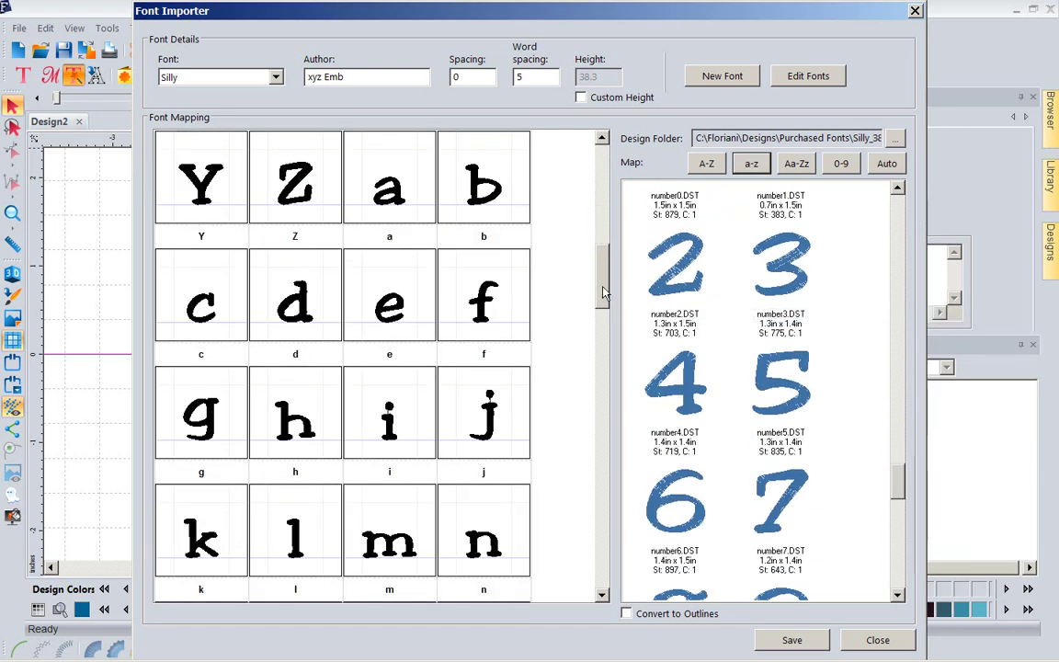
Map designs number0–number9 onto the digit slots 0–9 with 0-9 Map.
scroll(543, 257, down, 3)
drag(618, 340, 203, 369)
click(203, 369)
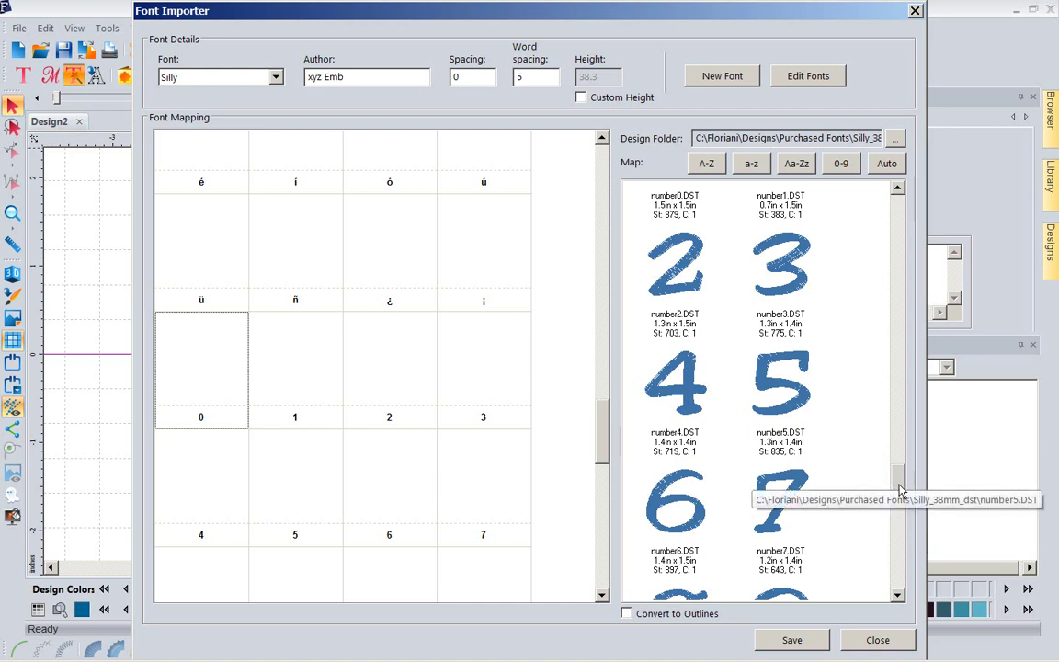
scroll(789, 397, up, 2)
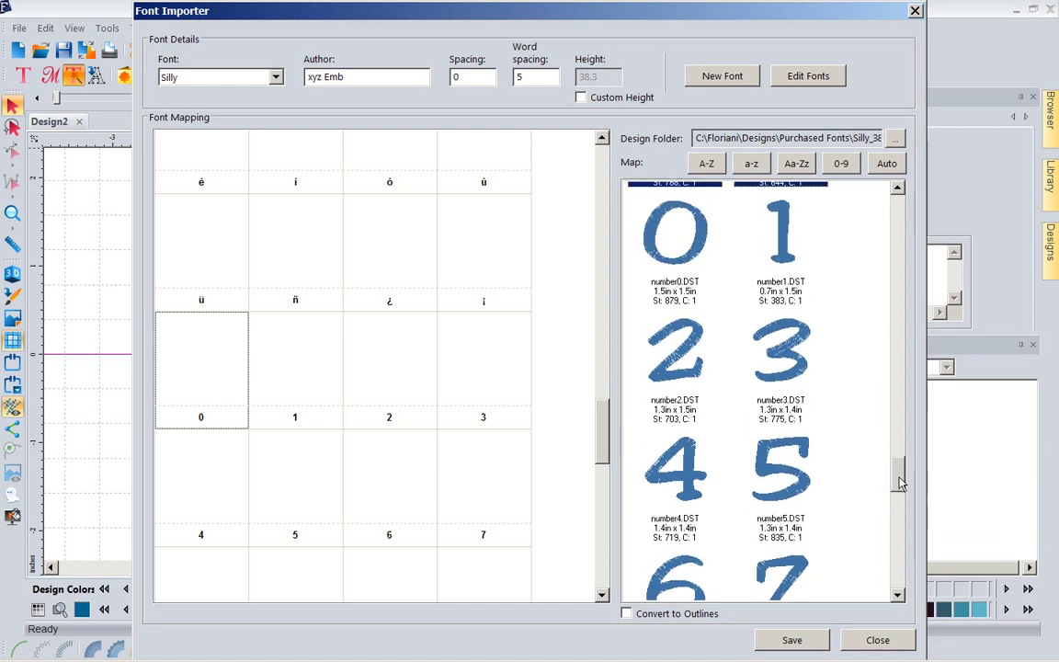
click(676, 280)
drag(899, 468, 897, 501)
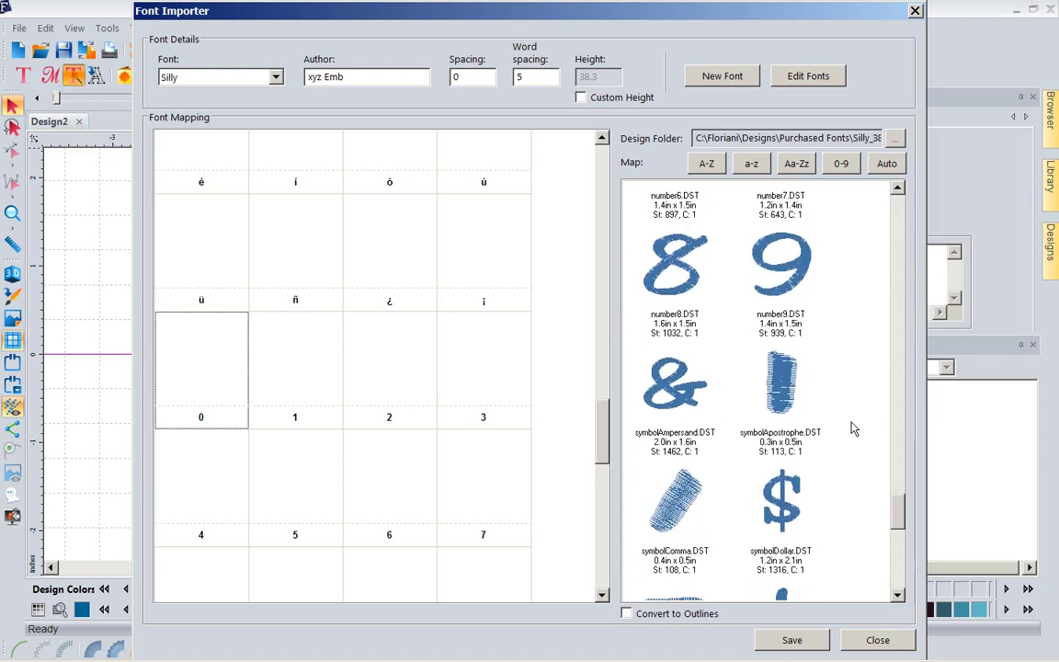
shift+click(787, 281)
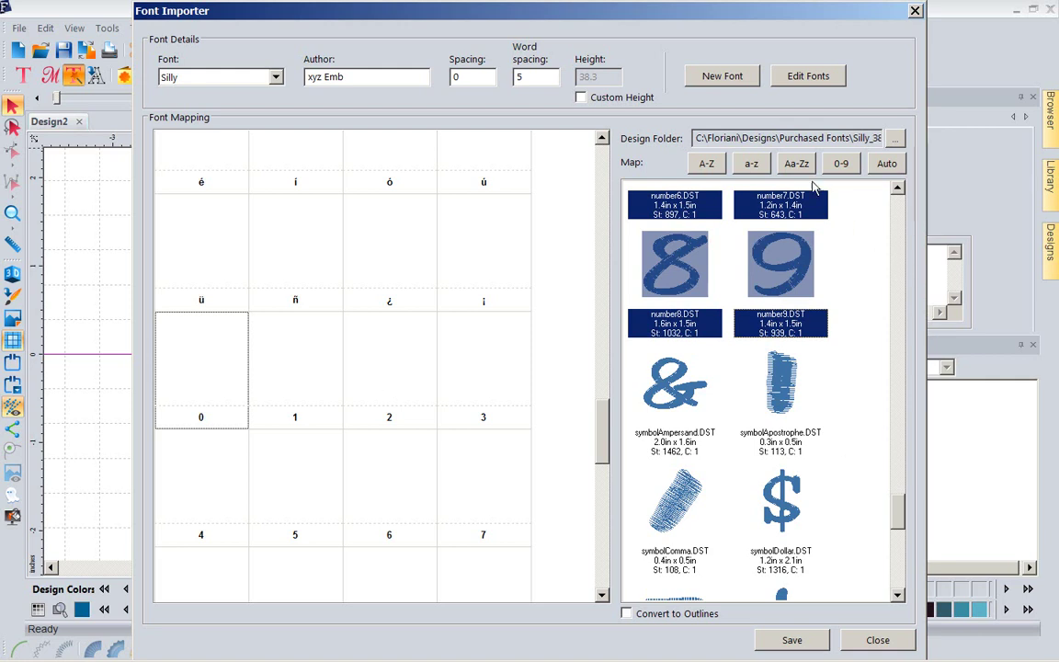
click(843, 164)
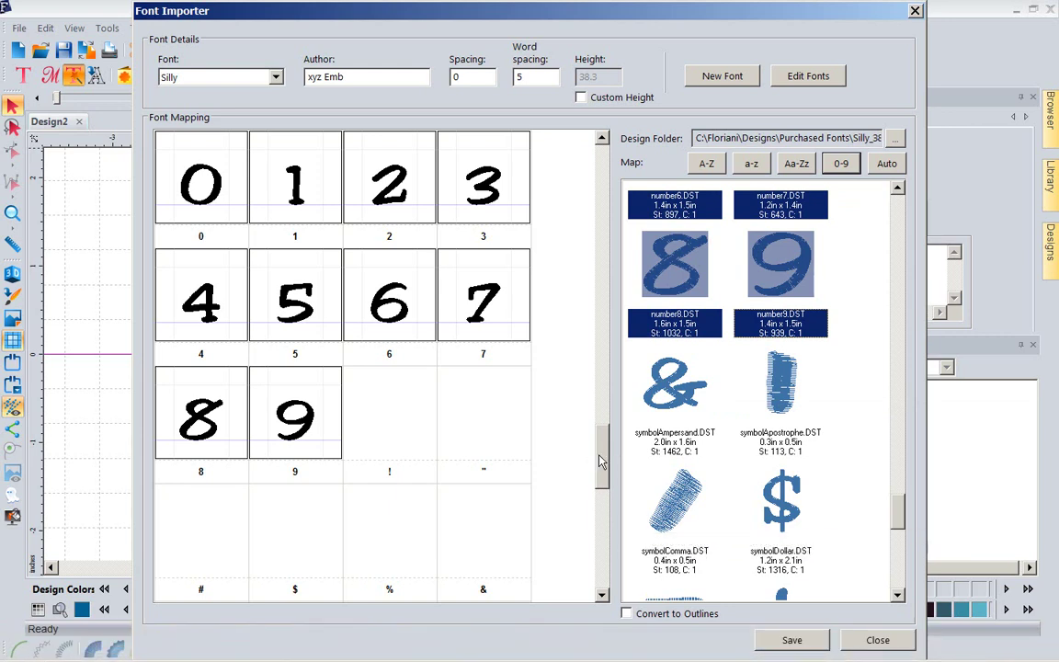
drag(600, 463, 600, 479)
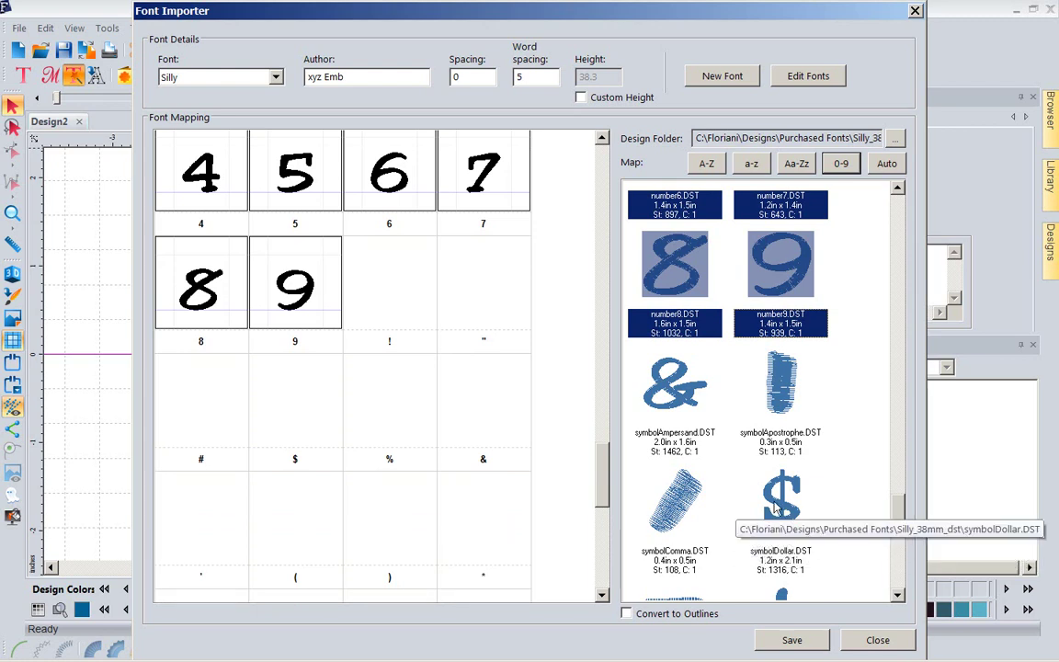
Assign the dollar, exclamation, ampersand, comma and right-parenthesis designs to $, !, &, comma and ).
drag(780, 499, 312, 407)
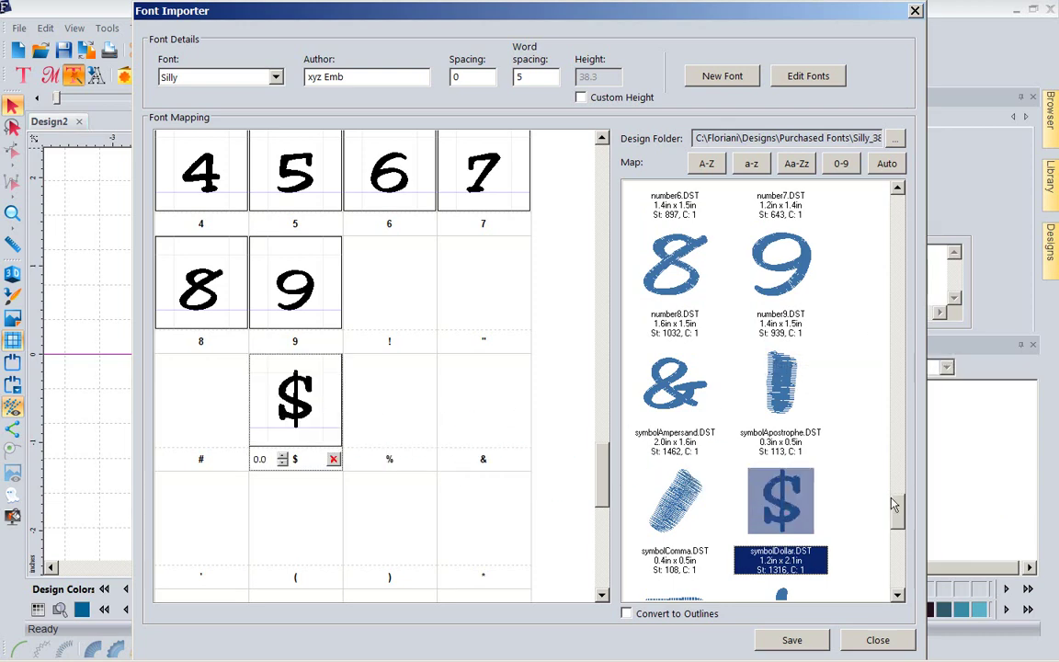
mouse_move(899, 513)
mouse_down()
mouse_move(899, 552)
mouse_move(899, 519)
mouse_up()
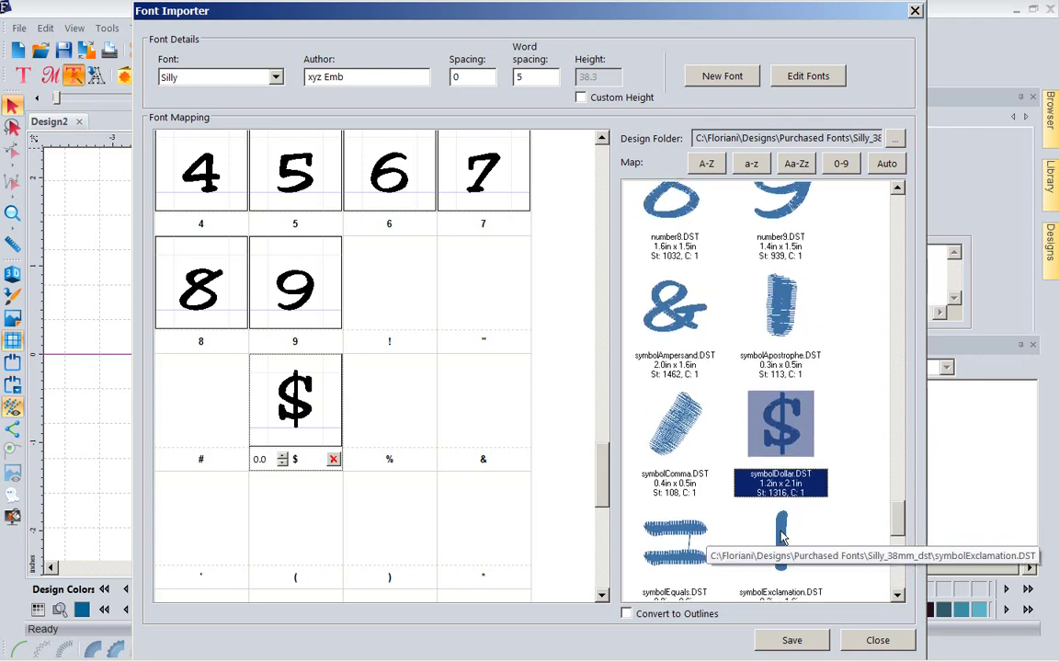
drag(781, 538, 391, 301)
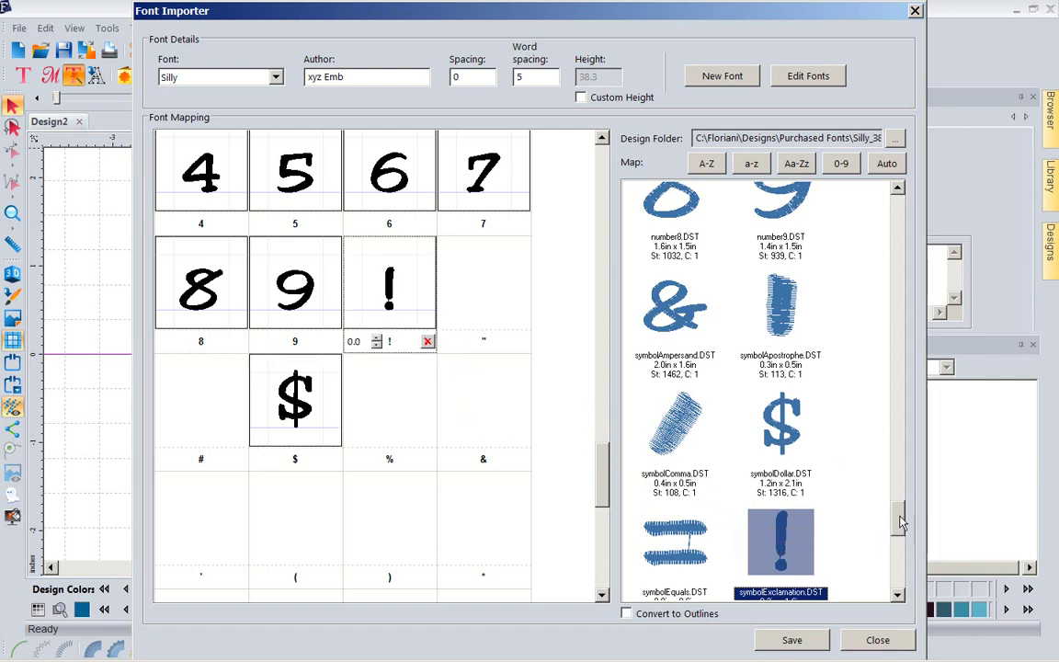
drag(676, 308, 492, 406)
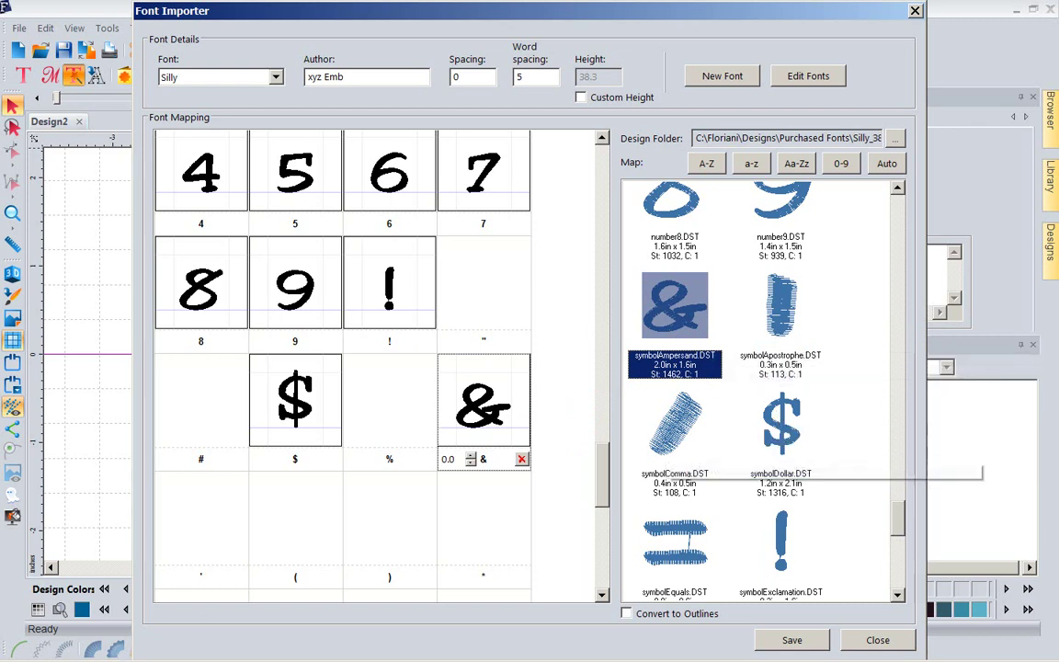
click(602, 597)
drag(603, 497, 602, 531)
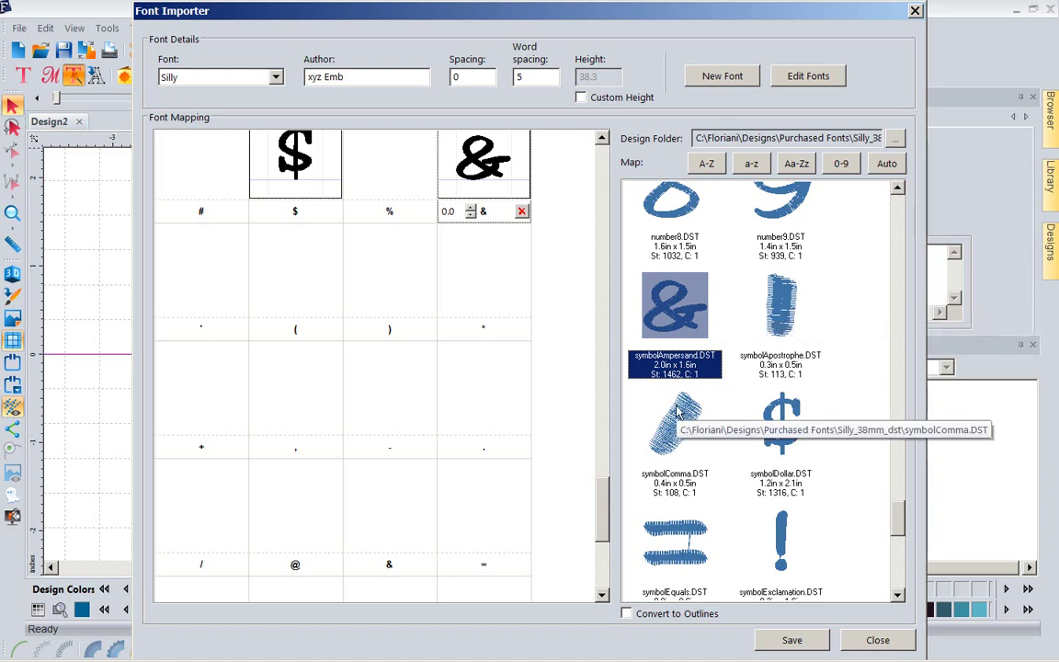
drag(674, 419, 303, 397)
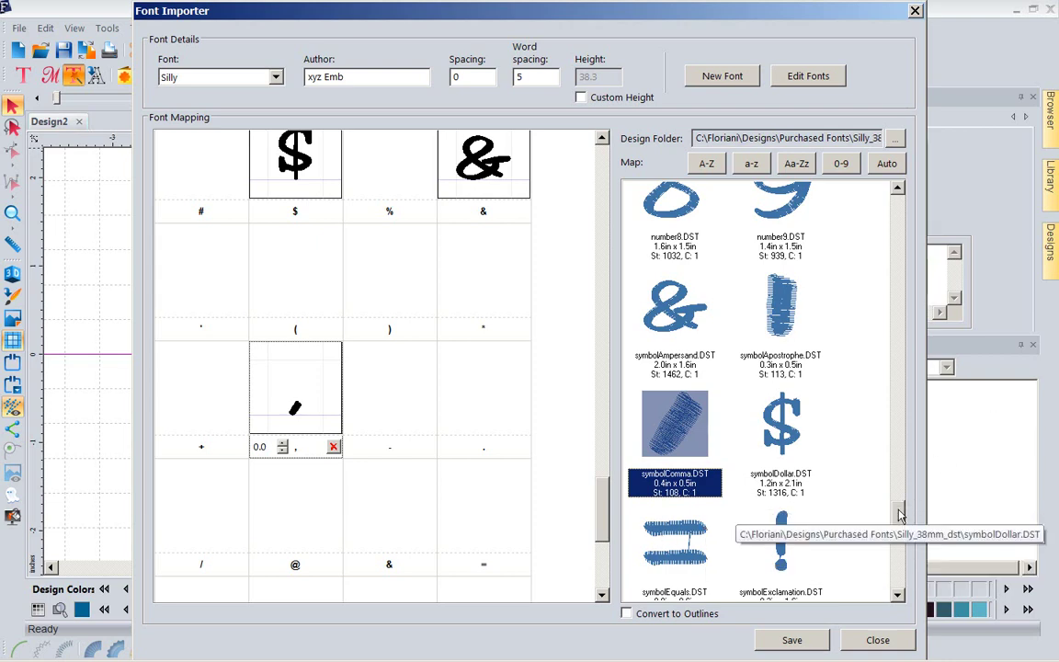
drag(900, 516, 901, 559)
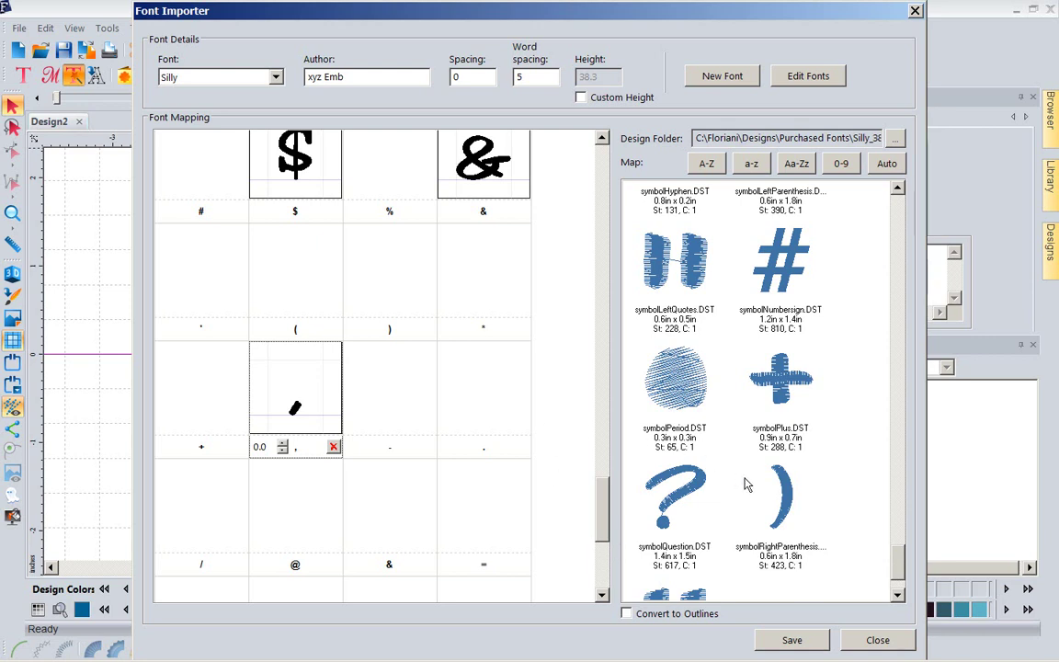
drag(764, 488, 390, 279)
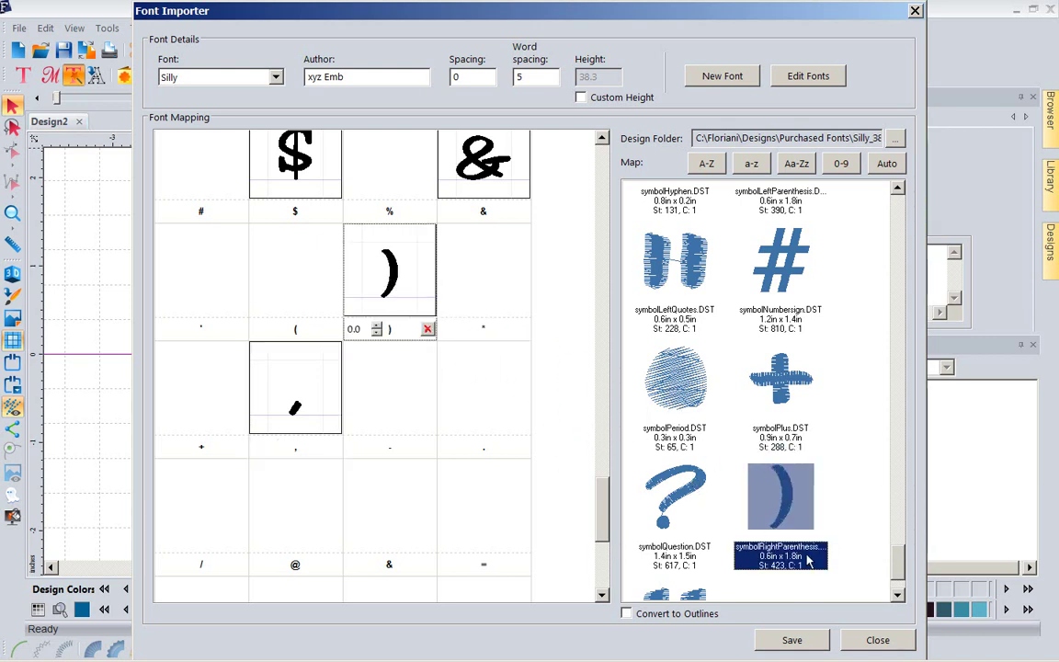
Assign the left-parenthesis, number sign, hyphen, equals and question mark designs to (, #, -, = and ?
click(898, 597)
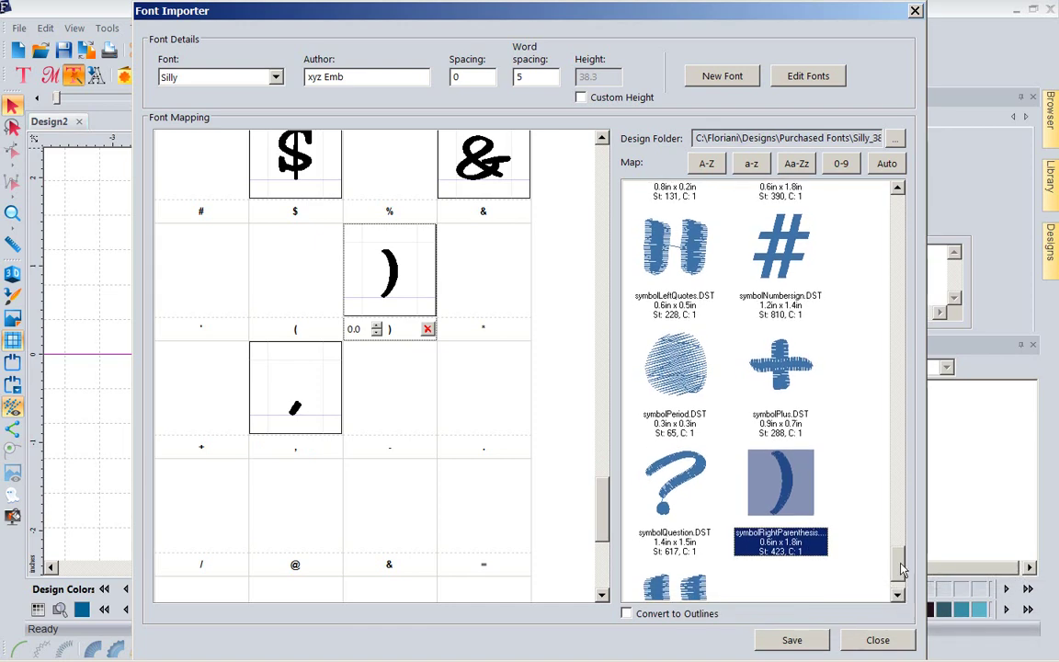
drag(899, 574, 872, 535)
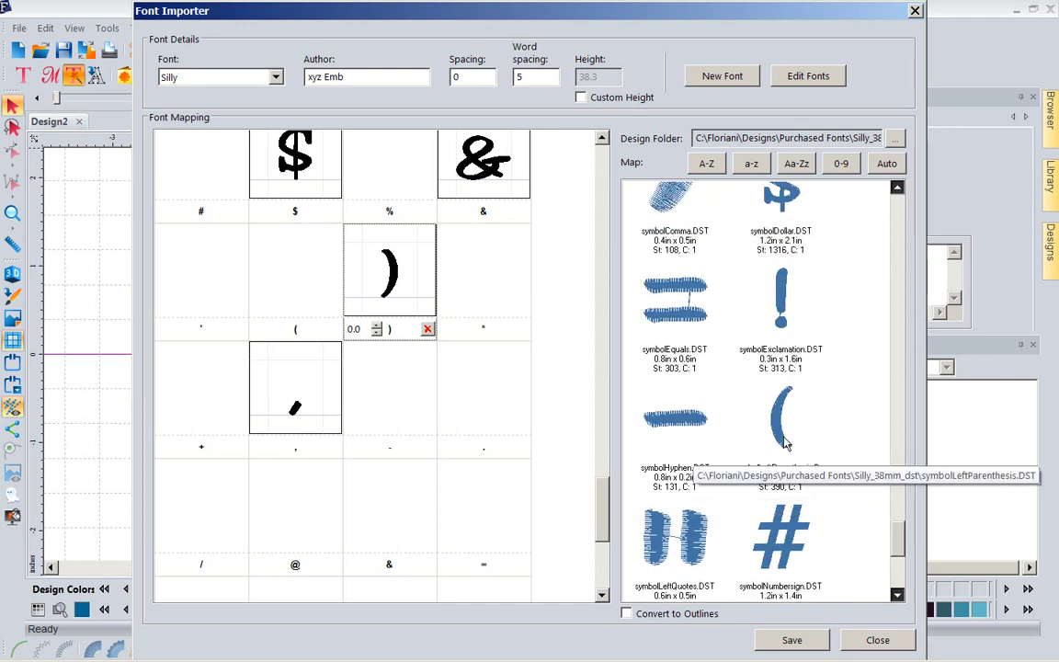
drag(781, 418, 284, 278)
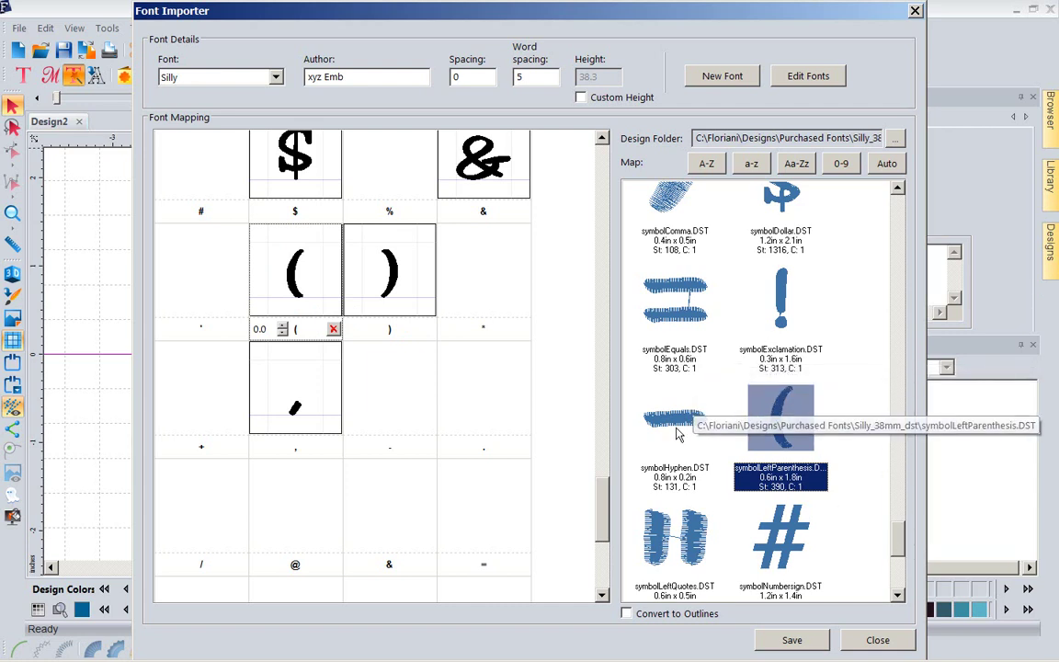
click(797, 532)
drag(797, 531, 196, 168)
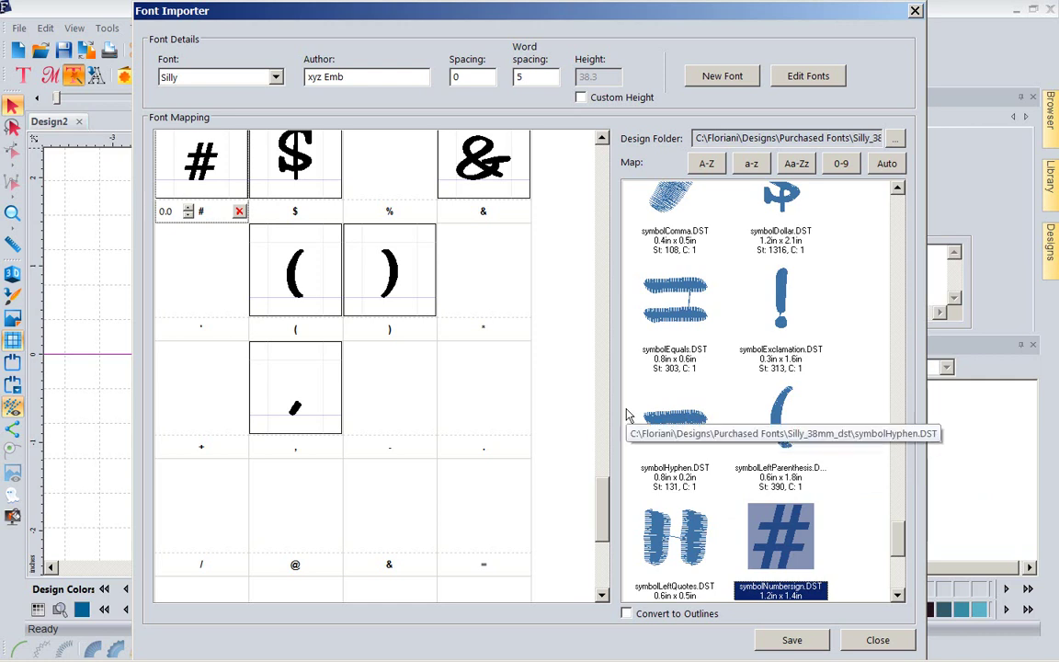
drag(681, 429, 390, 395)
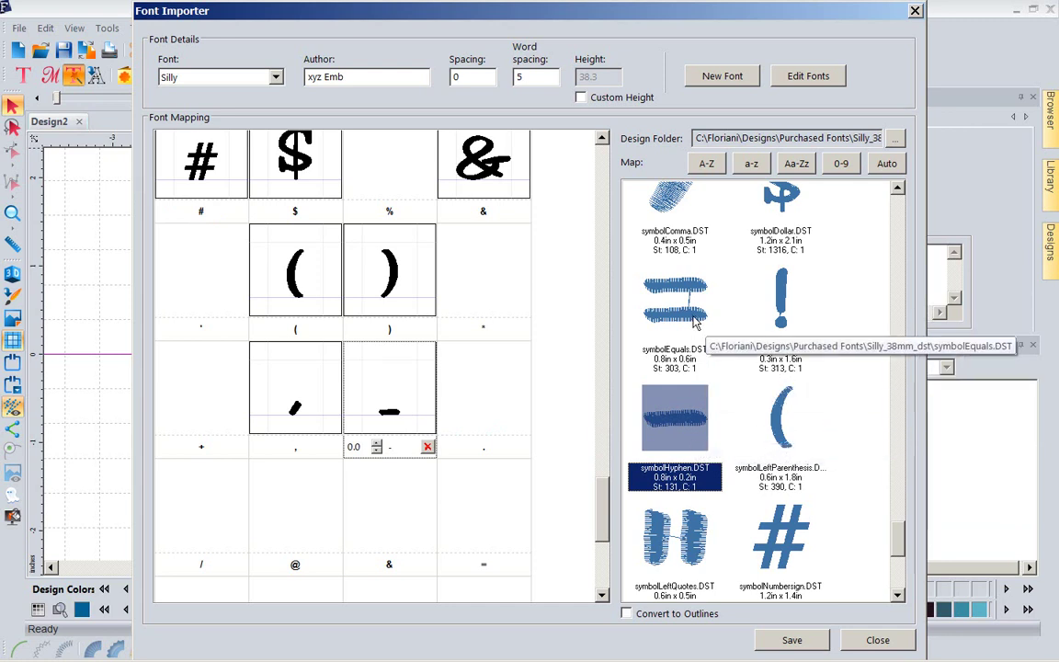
drag(696, 319, 492, 515)
drag(898, 537, 899, 577)
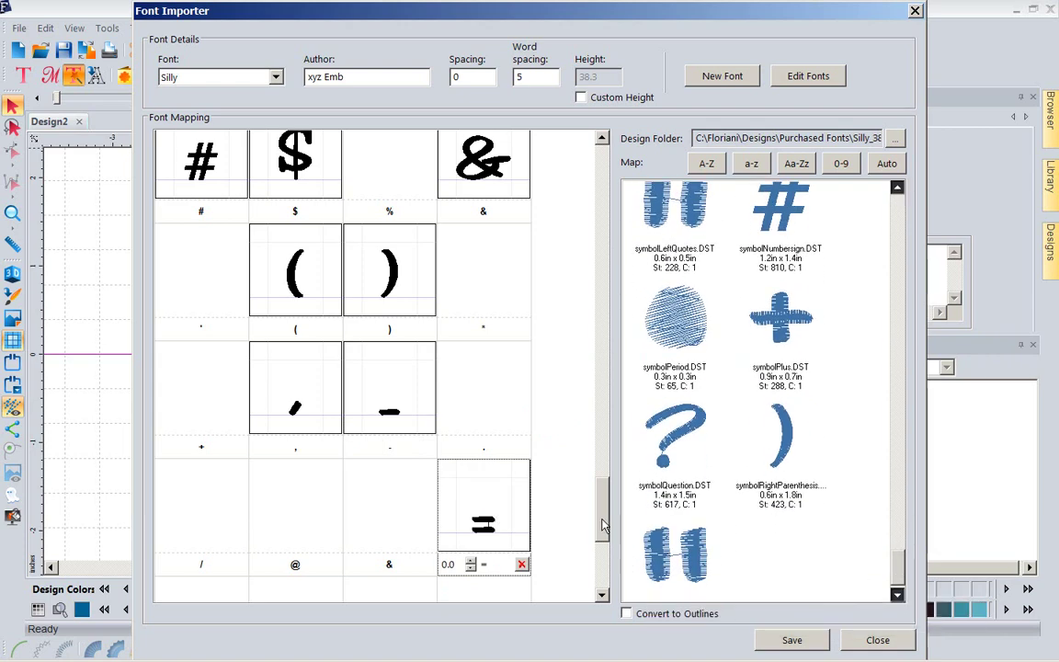
drag(602, 524, 603, 578)
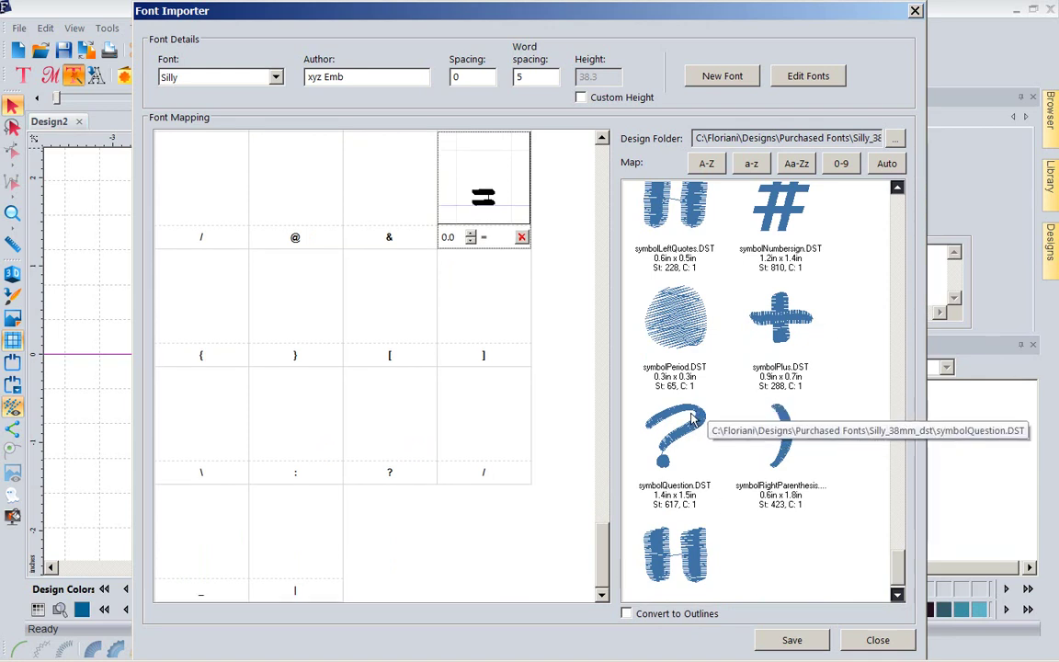
drag(694, 418, 402, 433)
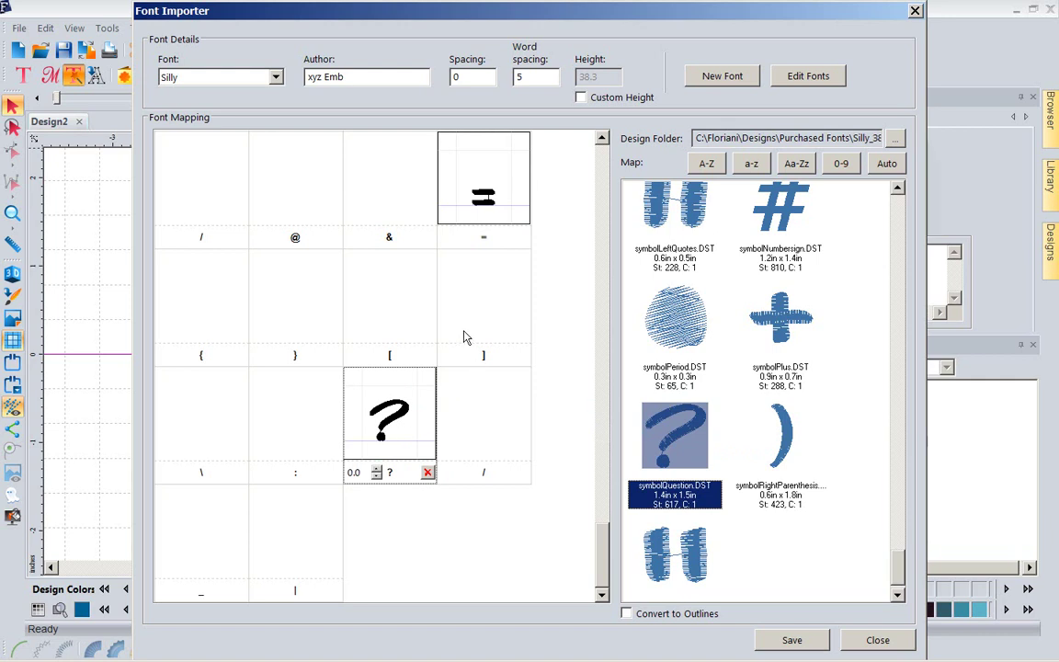
Remove the hyphen design from the '-' cell and map symbolHyphen to '_' instead.
scroll(602, 552, up, 4)
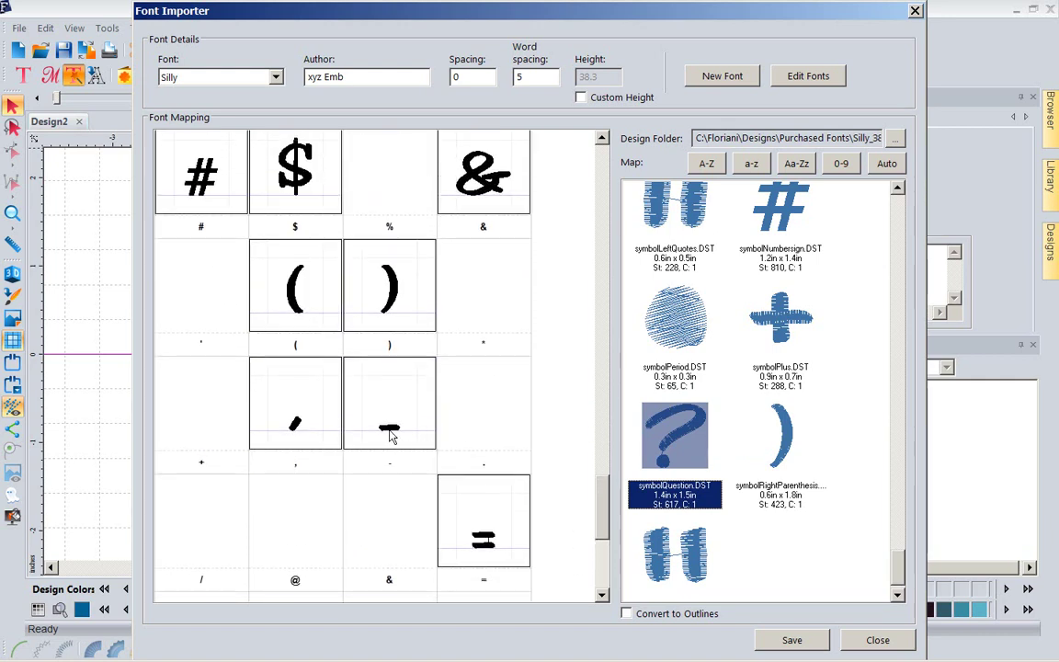
click(390, 430)
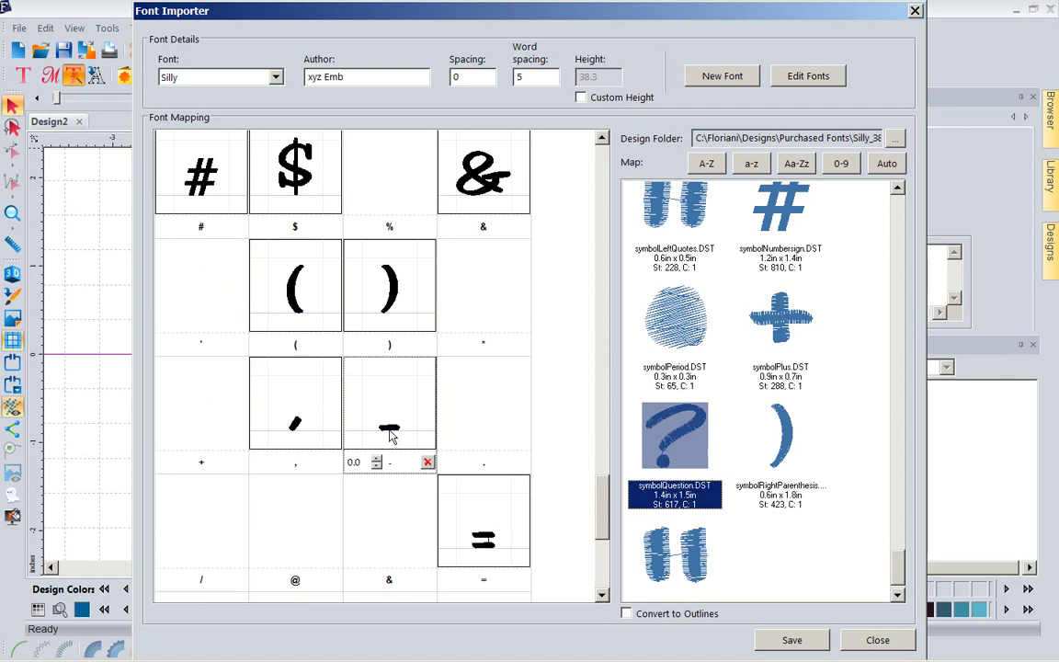
click(428, 462)
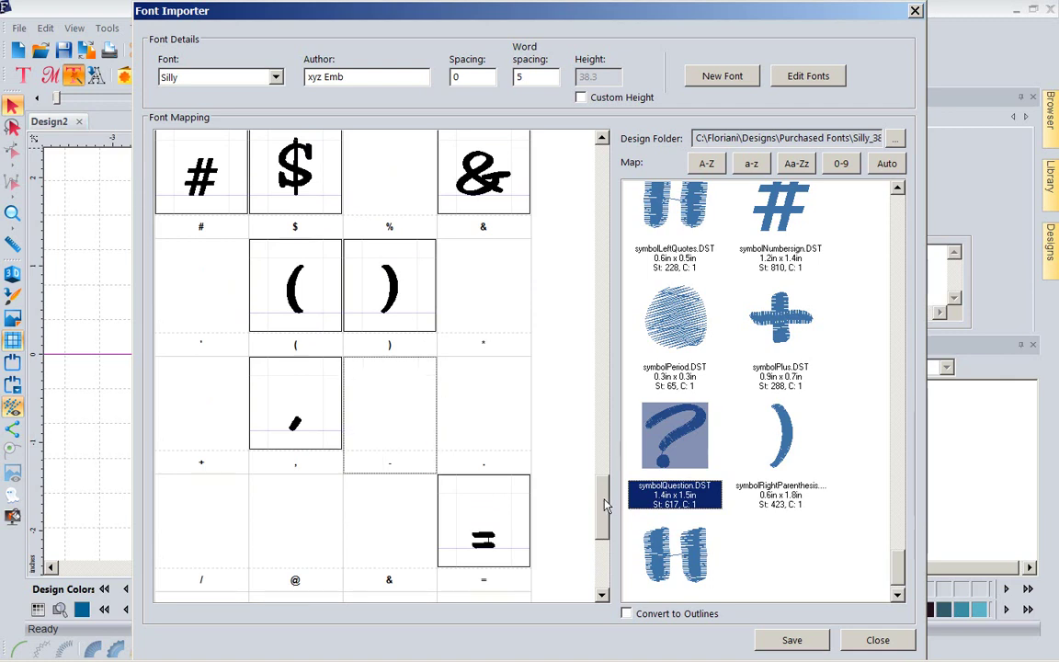
scroll(606, 504, down, 3)
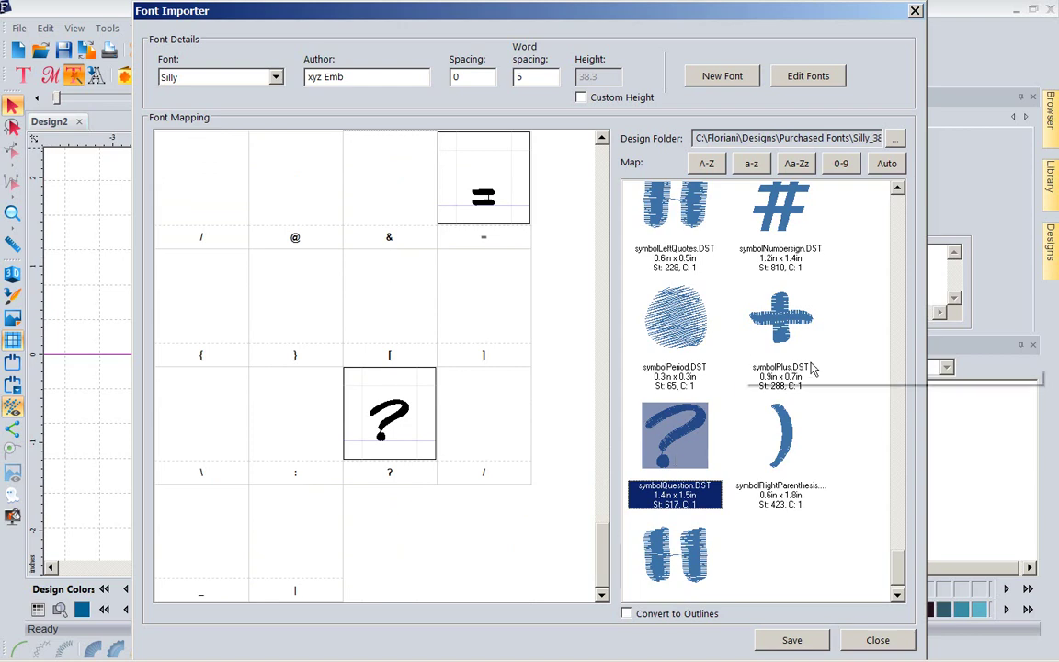
right_click(900, 580)
click(900, 572)
drag(899, 572, 902, 537)
drag(675, 504, 208, 540)
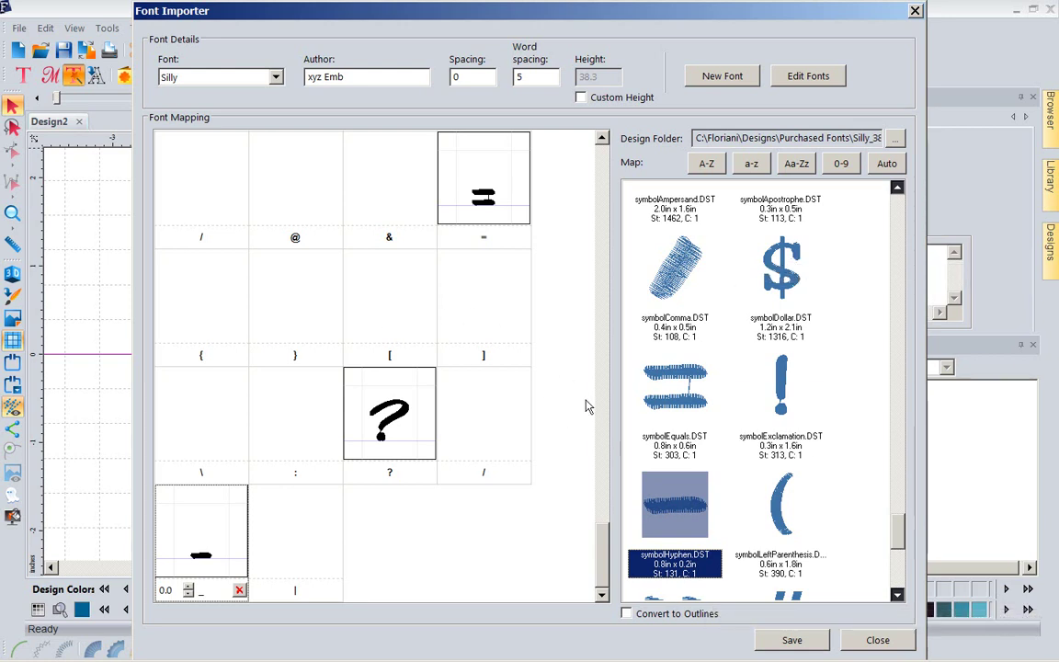
Save the Silly font and close the Font Importer.
click(802, 638)
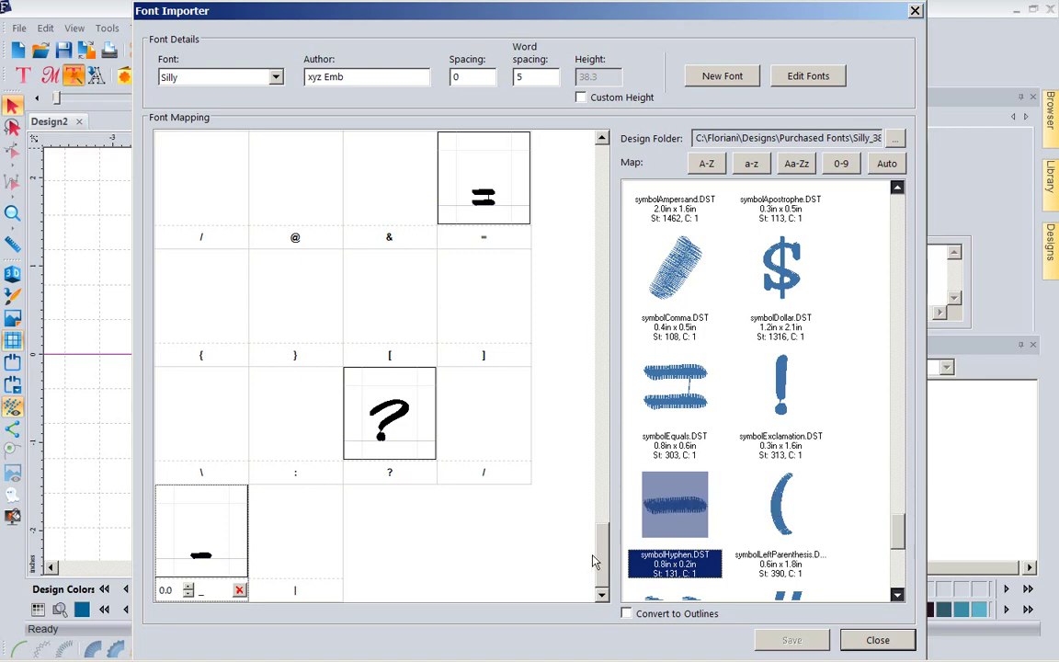
drag(606, 561, 582, 181)
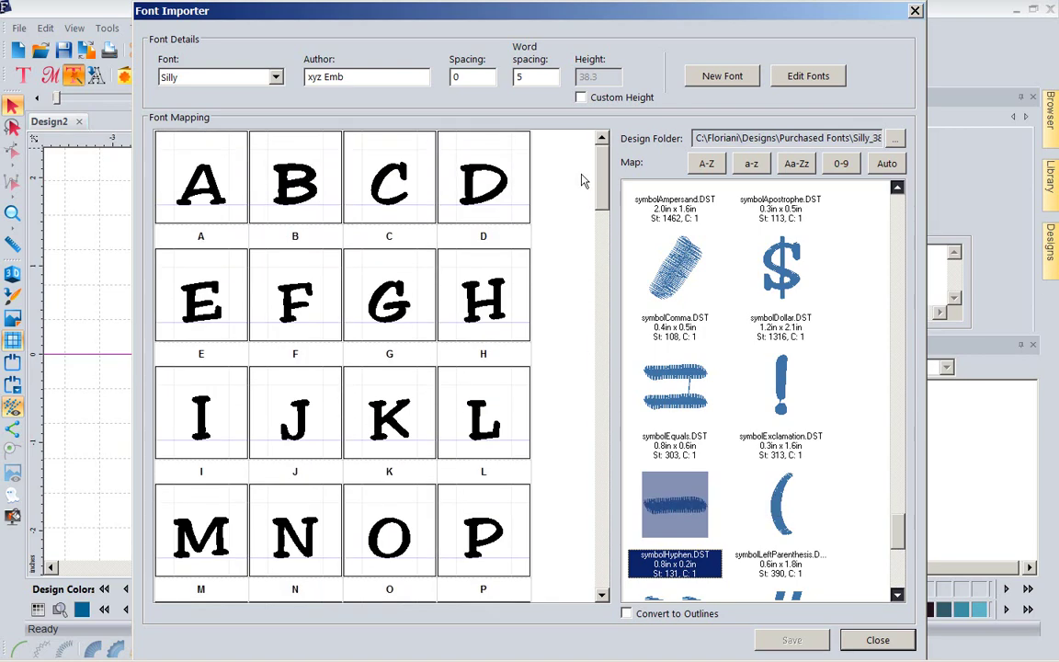
click(916, 11)
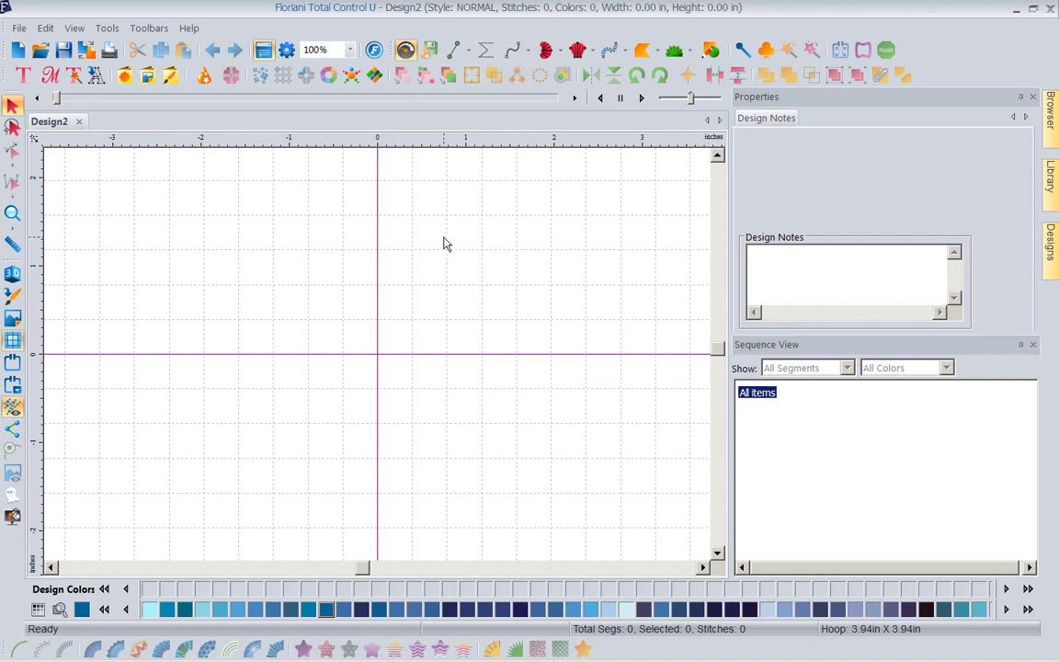
Place new lettering on Design2 in the Silly font, reading Ajgfpq$B.
click(23, 77)
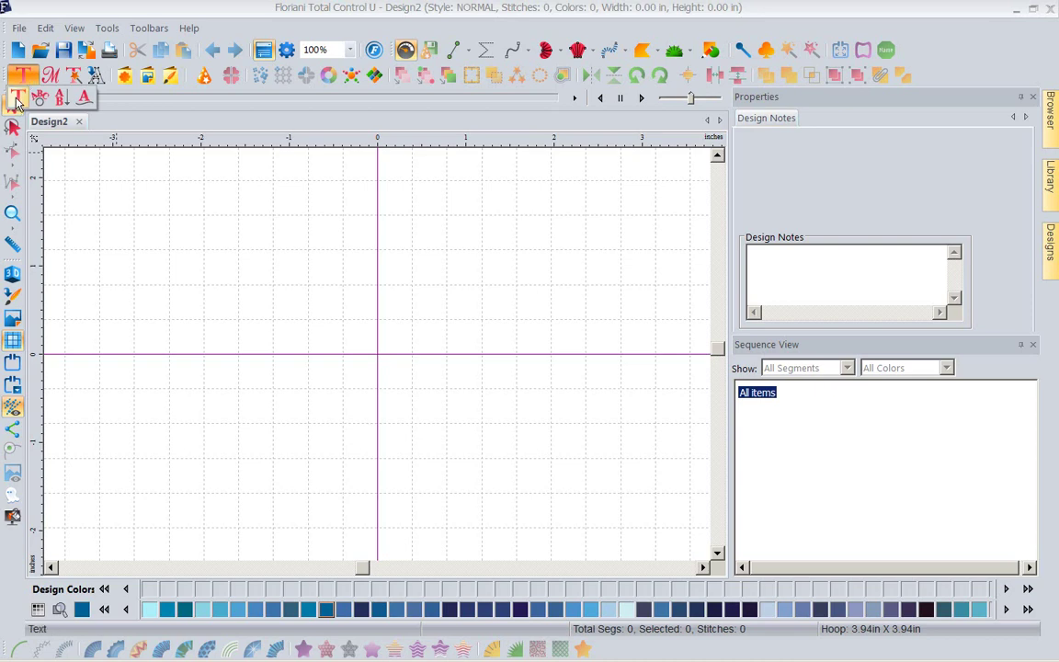
click(16, 97)
click(346, 323)
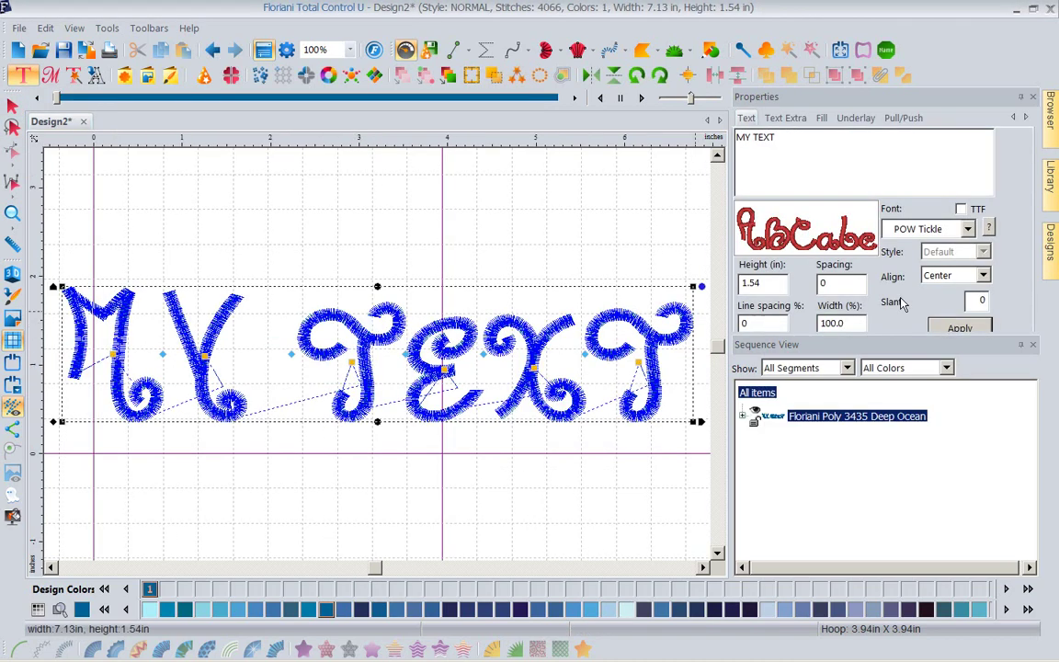
click(969, 230)
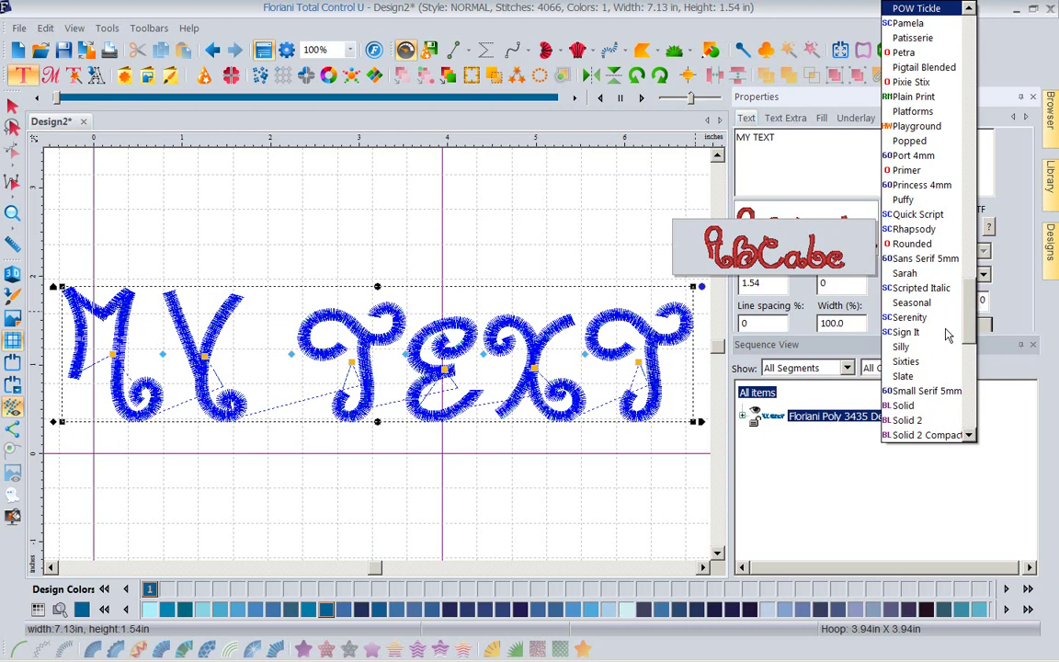
click(902, 347)
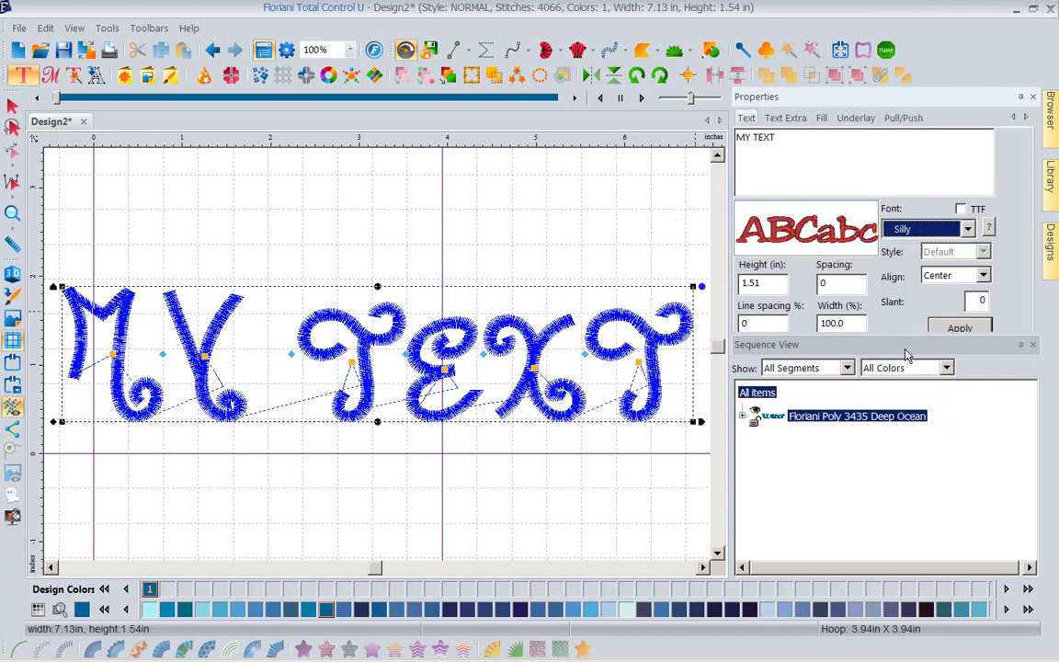
drag(785, 137, 674, 139)
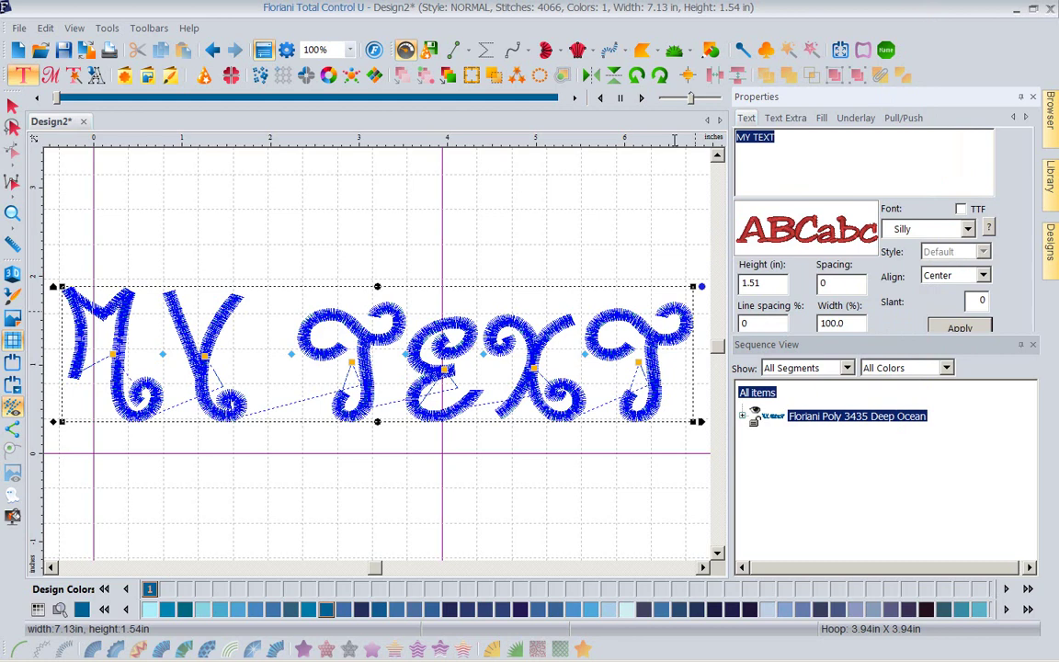
text(Ajgfpq$B)
click(954, 328)
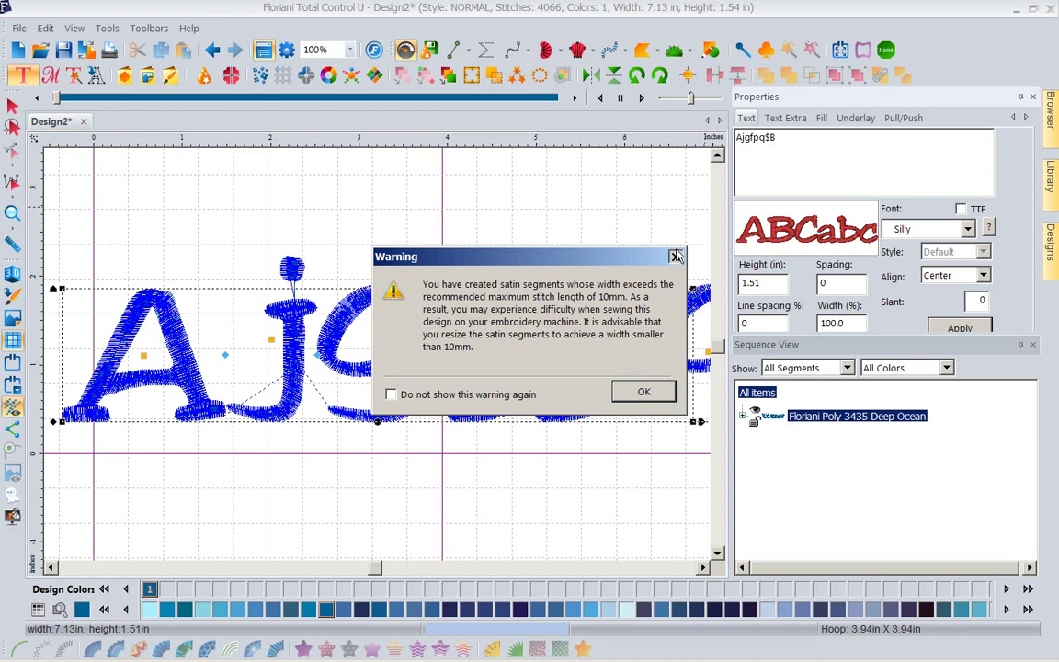
Dismiss the warning, zoom out until the whole Ajgfpq$B word shows, then deselect it.
click(645, 394)
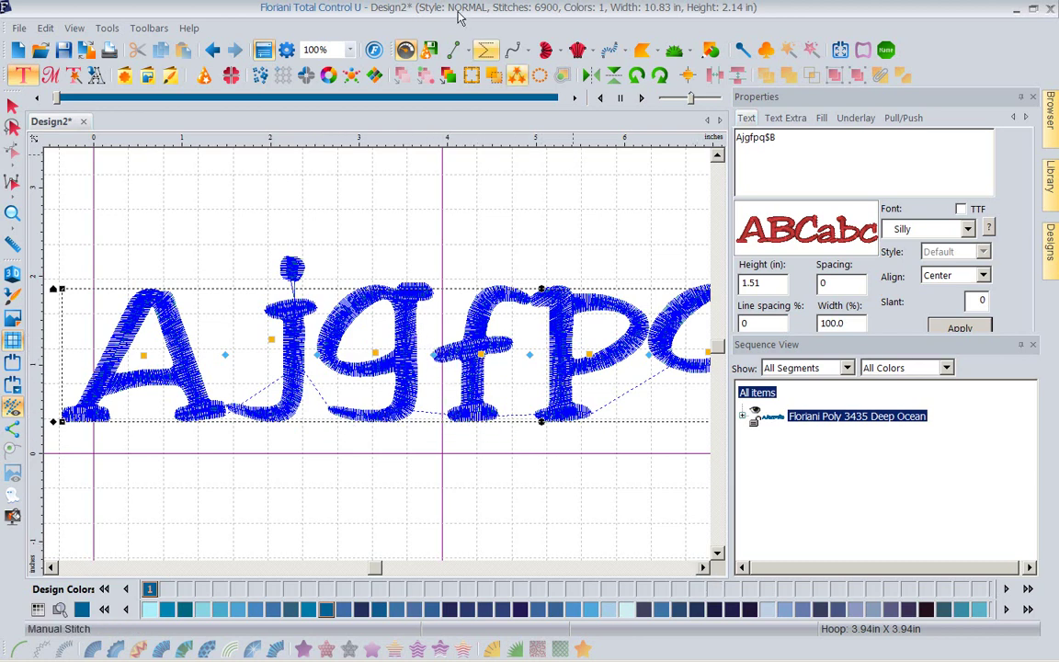
click(350, 50)
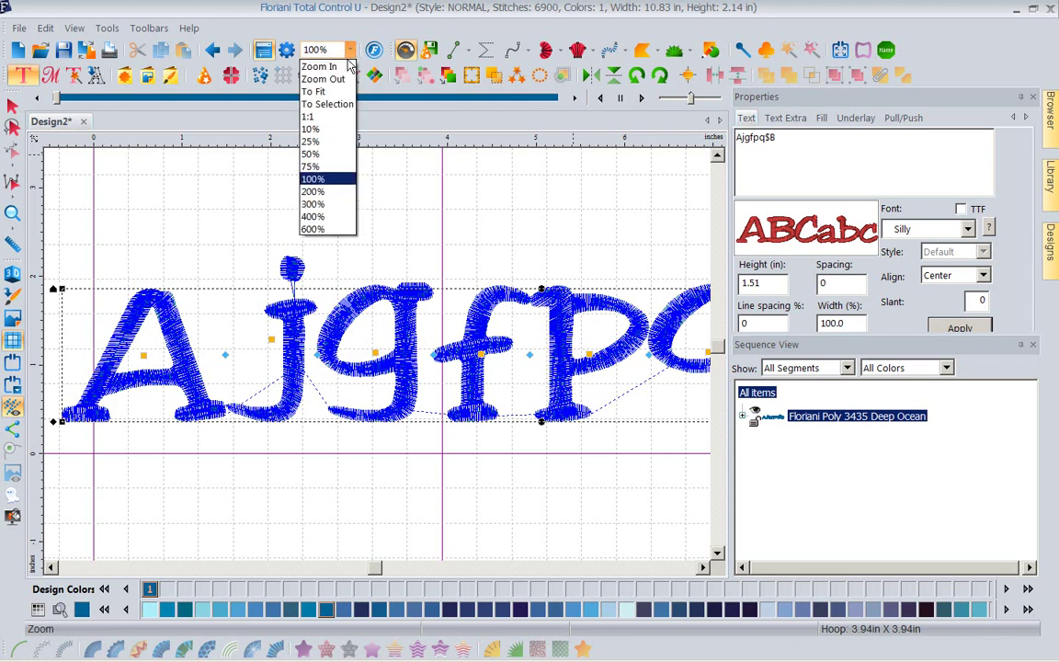
click(342, 92)
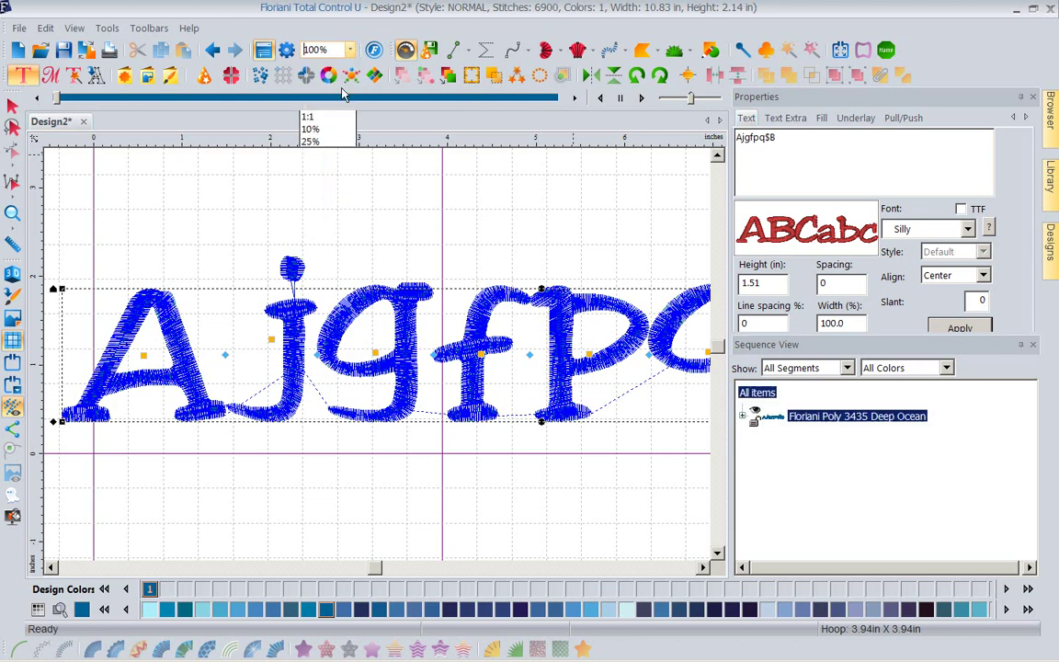
click(704, 568)
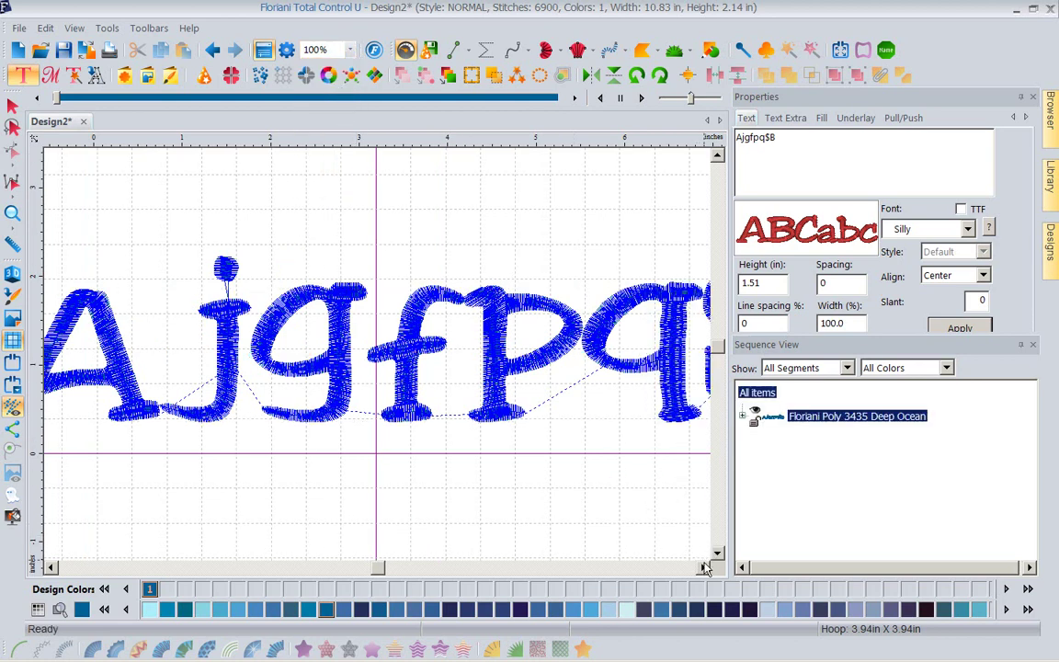
click(704, 567)
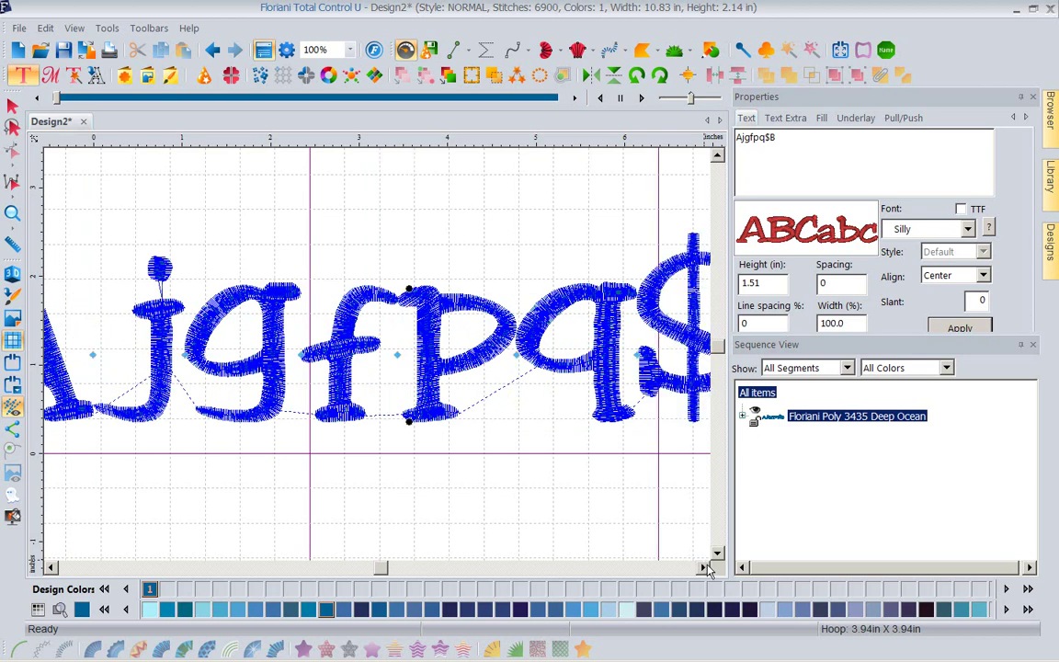
click(705, 569)
click(353, 49)
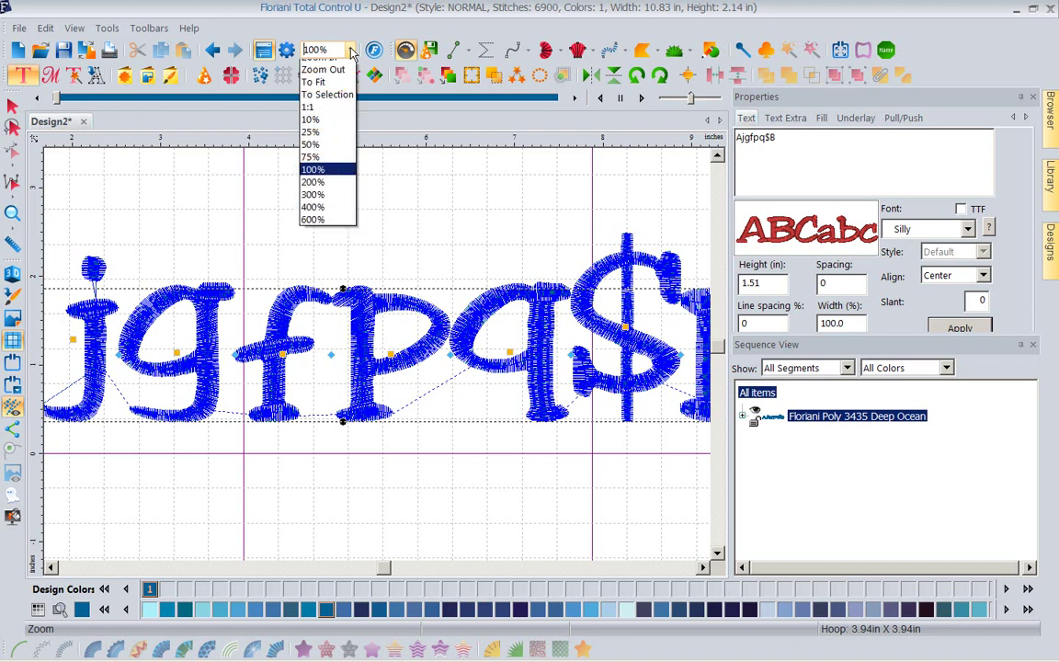
click(333, 80)
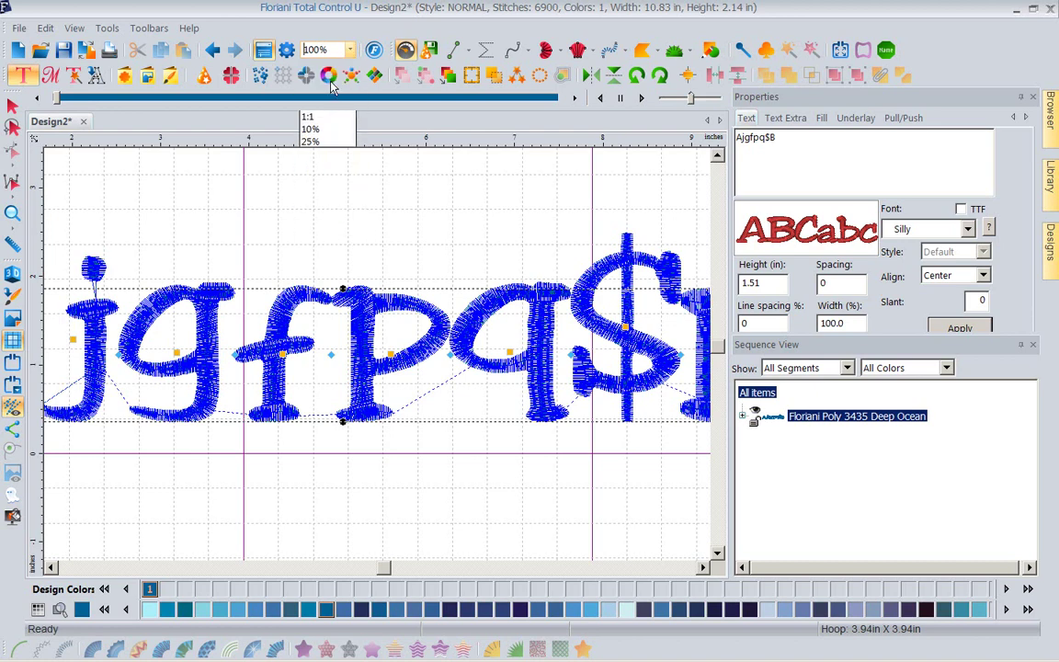
click(318, 50)
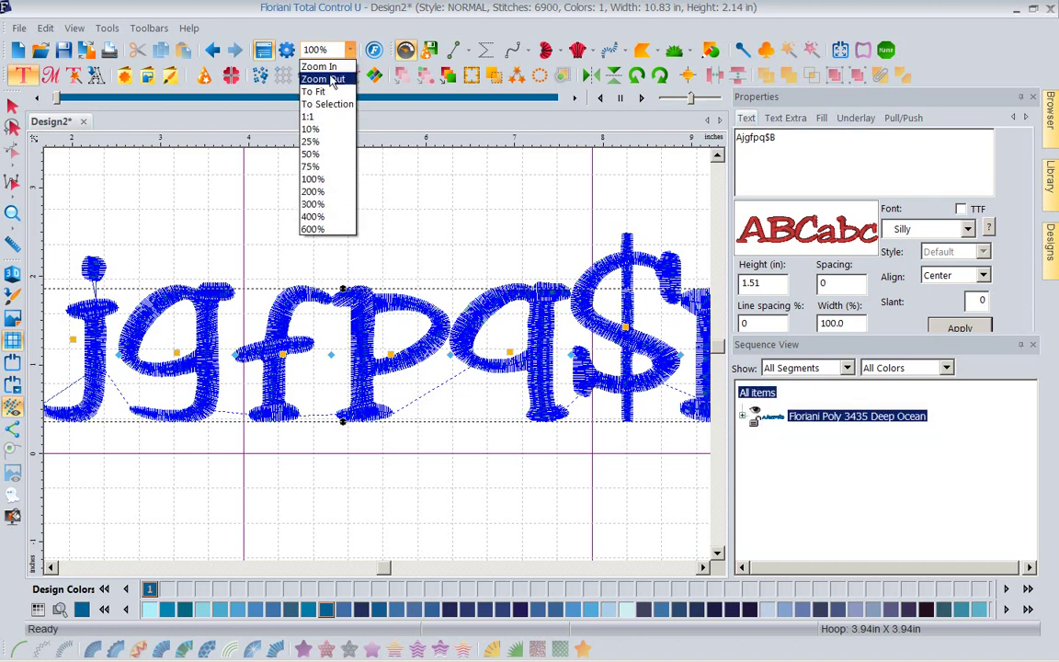
click(331, 81)
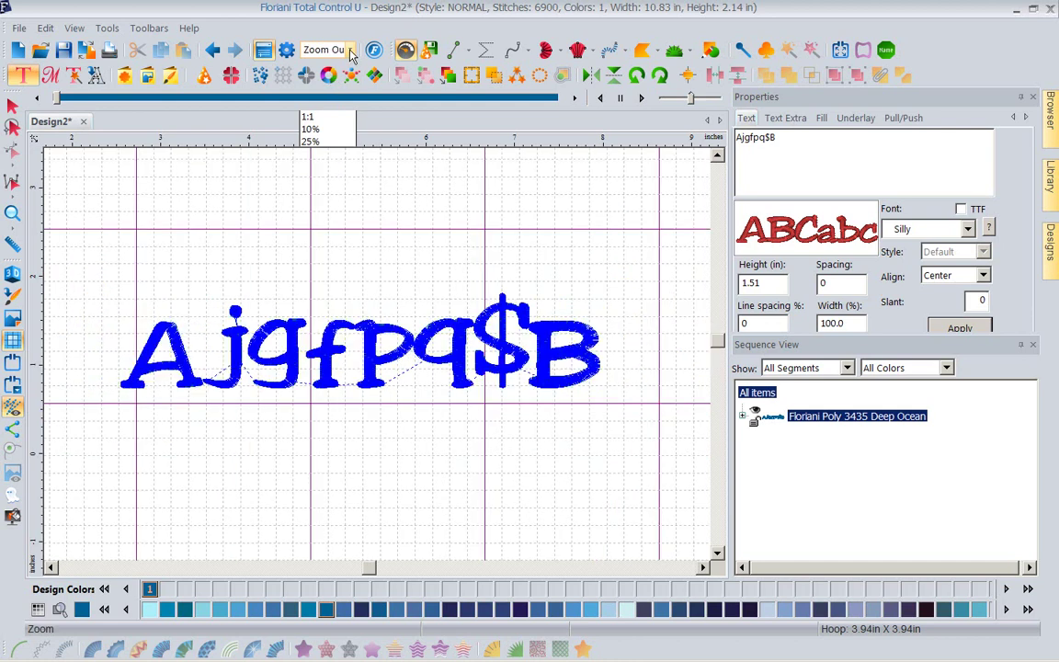
key(Escape)
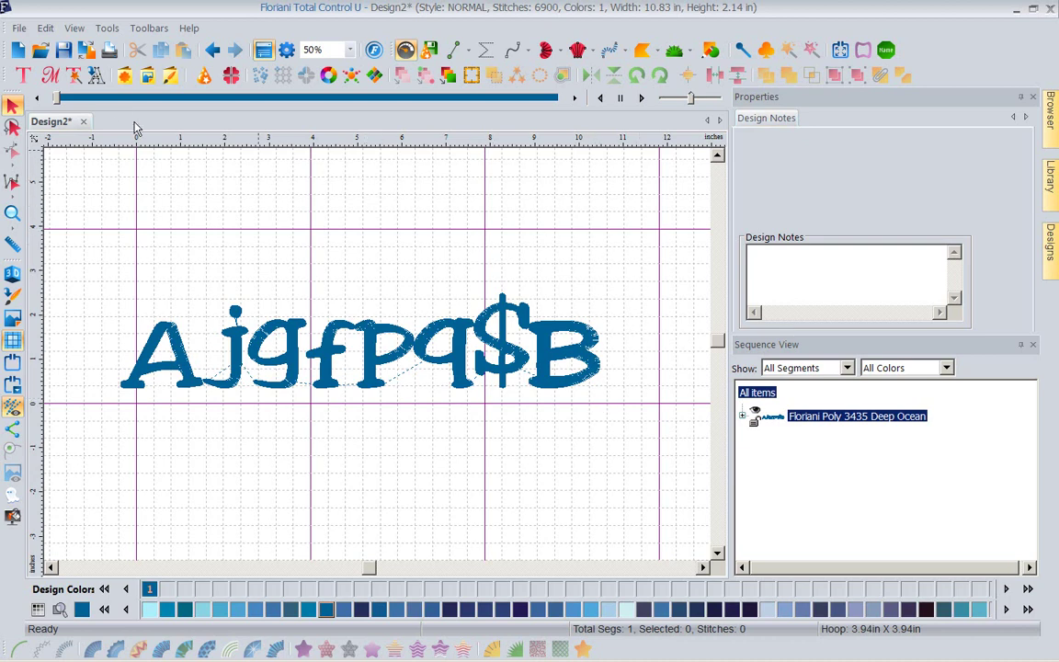
Load the Silly font in the Font Importer and drag the g below the baseline.
click(76, 77)
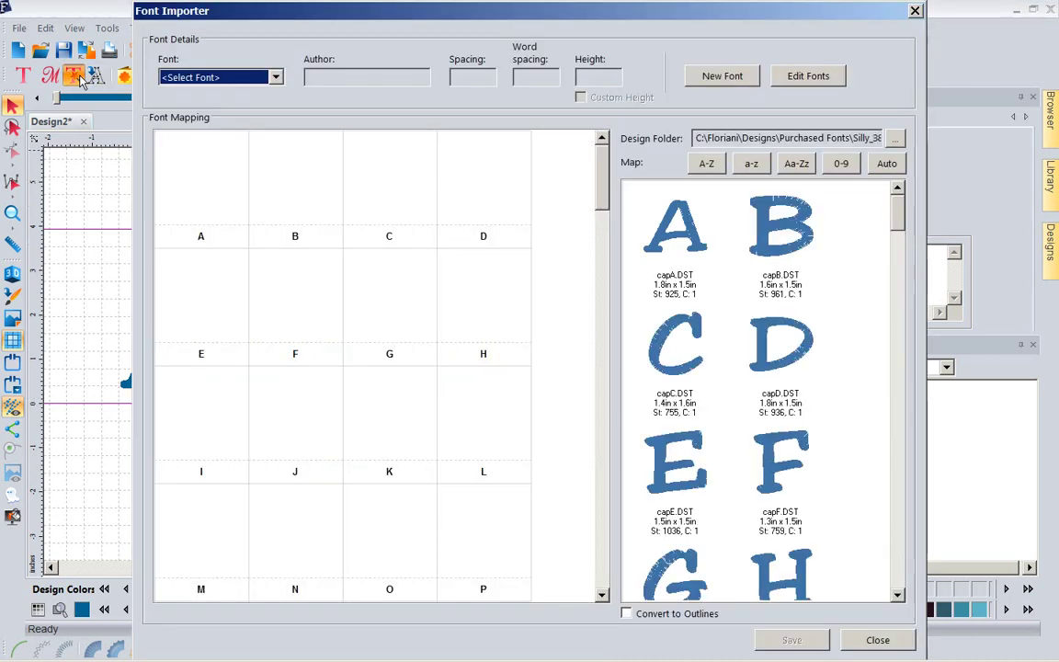
click(274, 77)
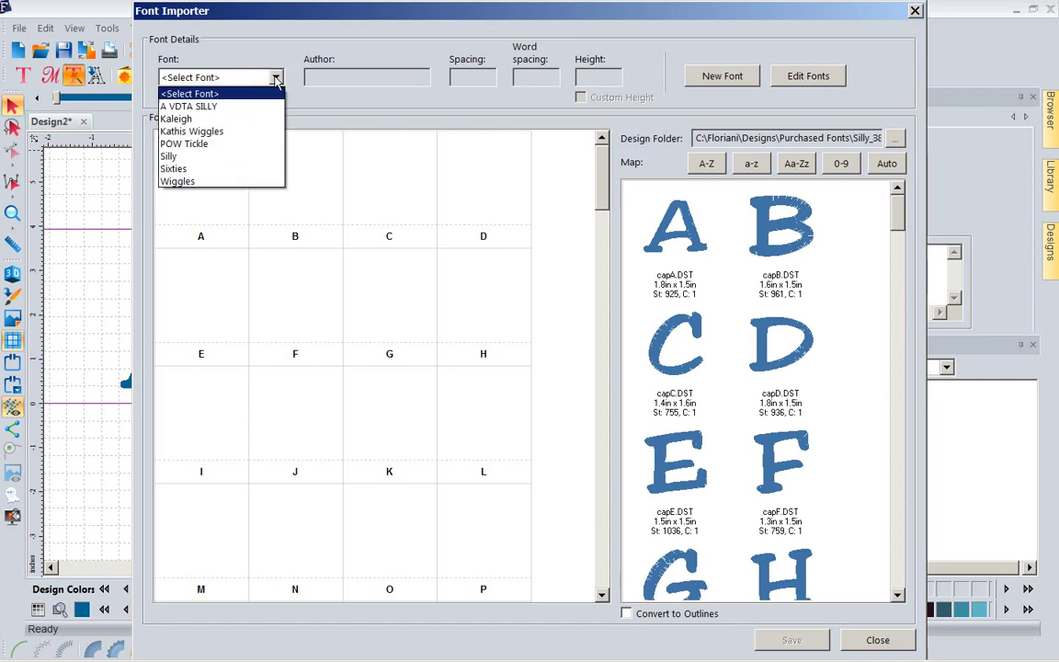
click(204, 157)
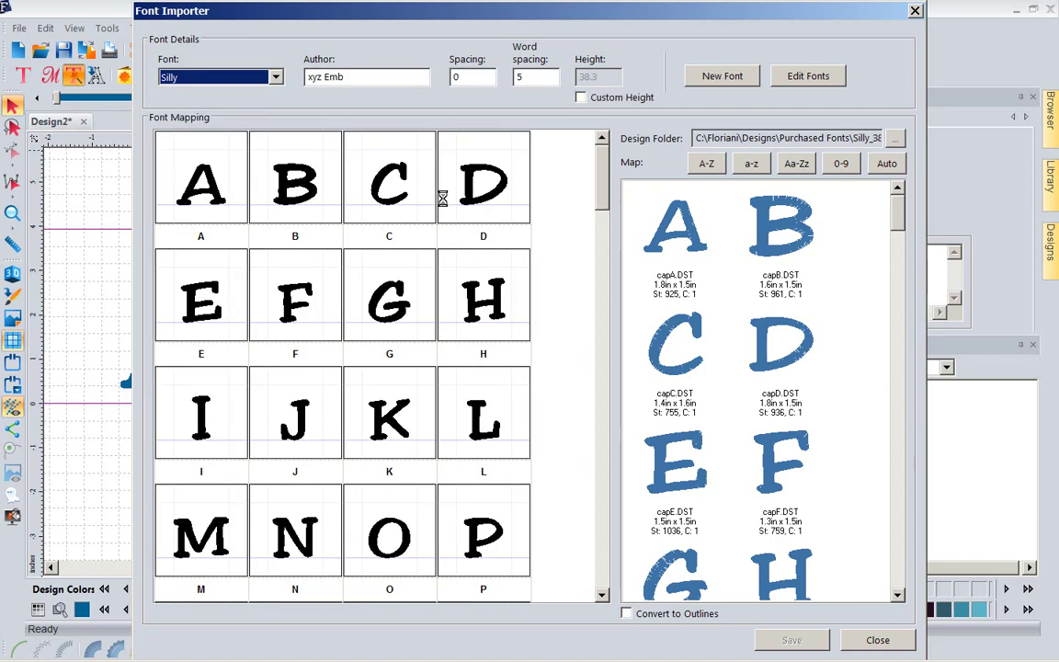
drag(602, 202, 610, 281)
scroll(511, 269, down, 2)
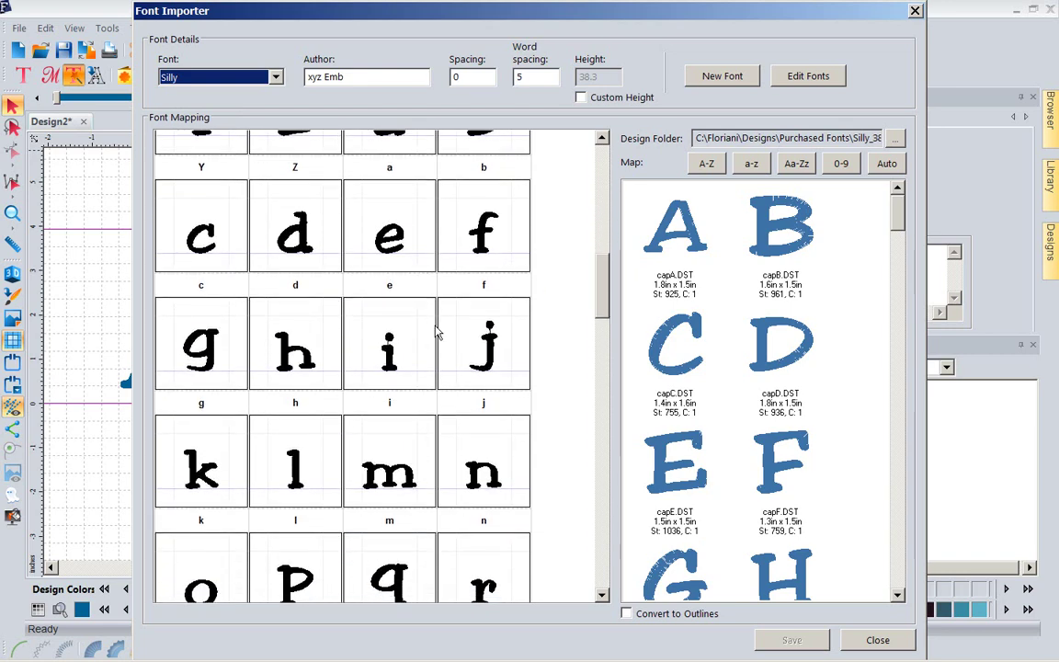
click(208, 359)
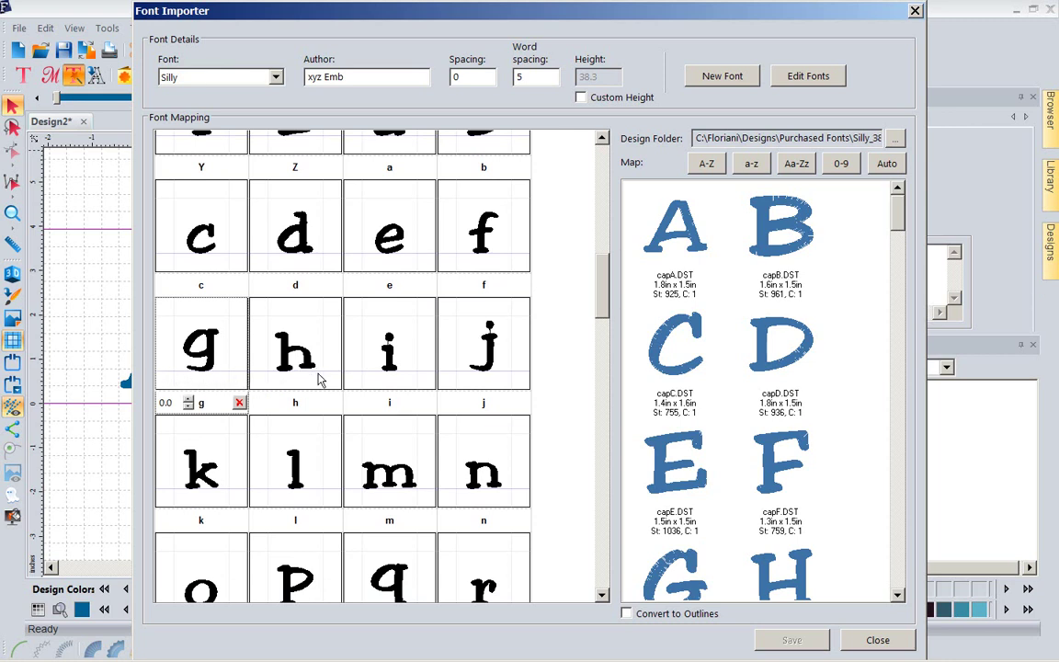
drag(213, 346, 221, 363)
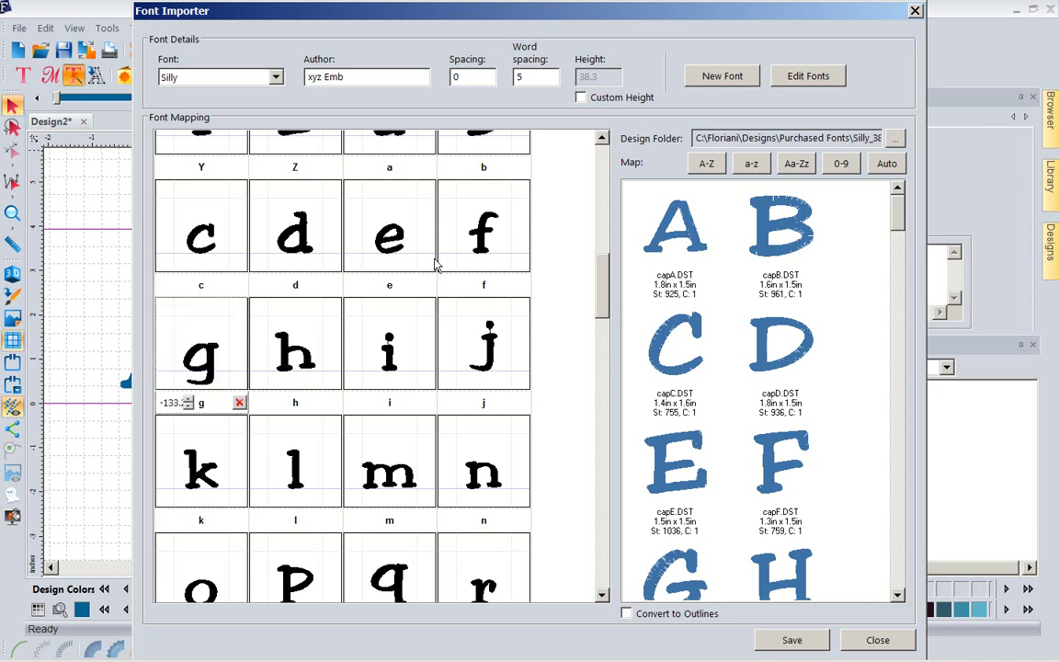
Lower the j below the baseline and set its offset to -84.0.
click(445, 322)
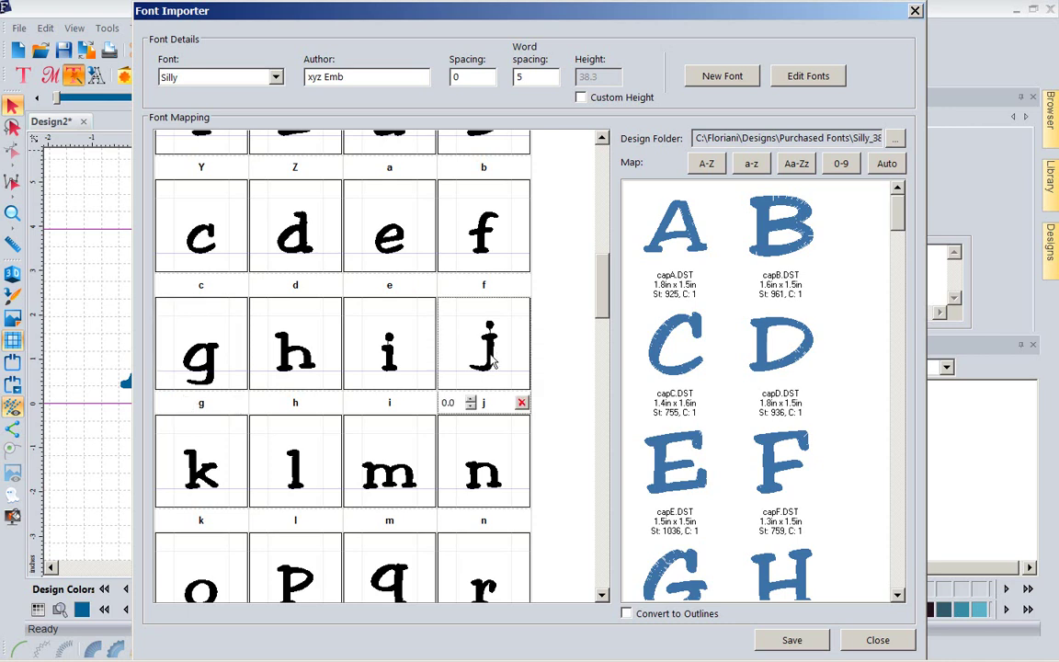
drag(492, 363, 502, 373)
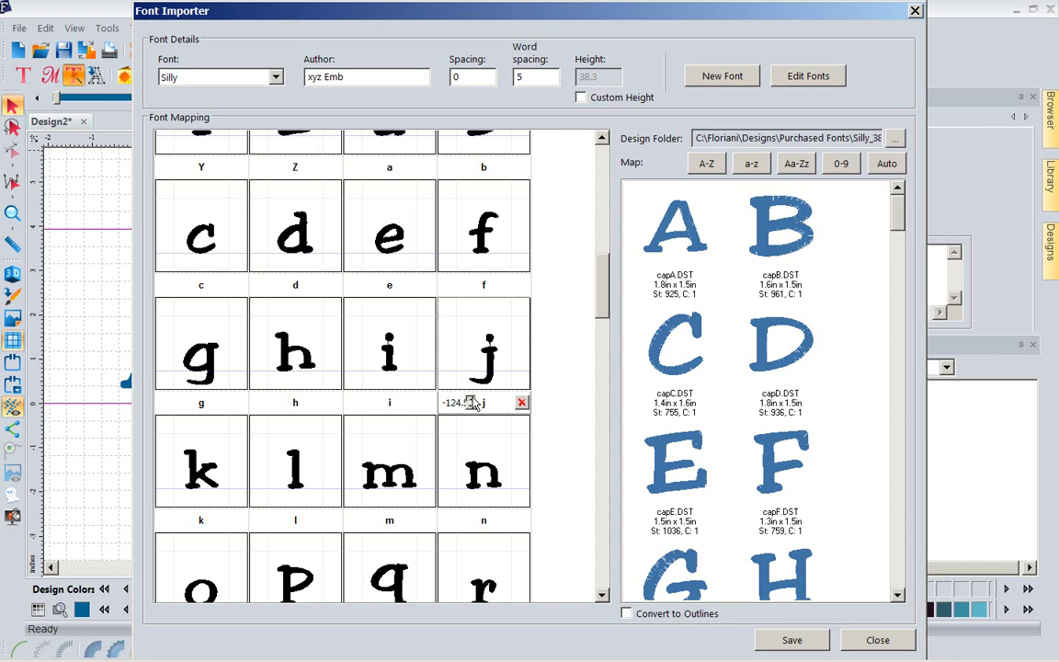
click(470, 400)
click(471, 400)
click(471, 400)
click(471, 400)
click(471, 400)
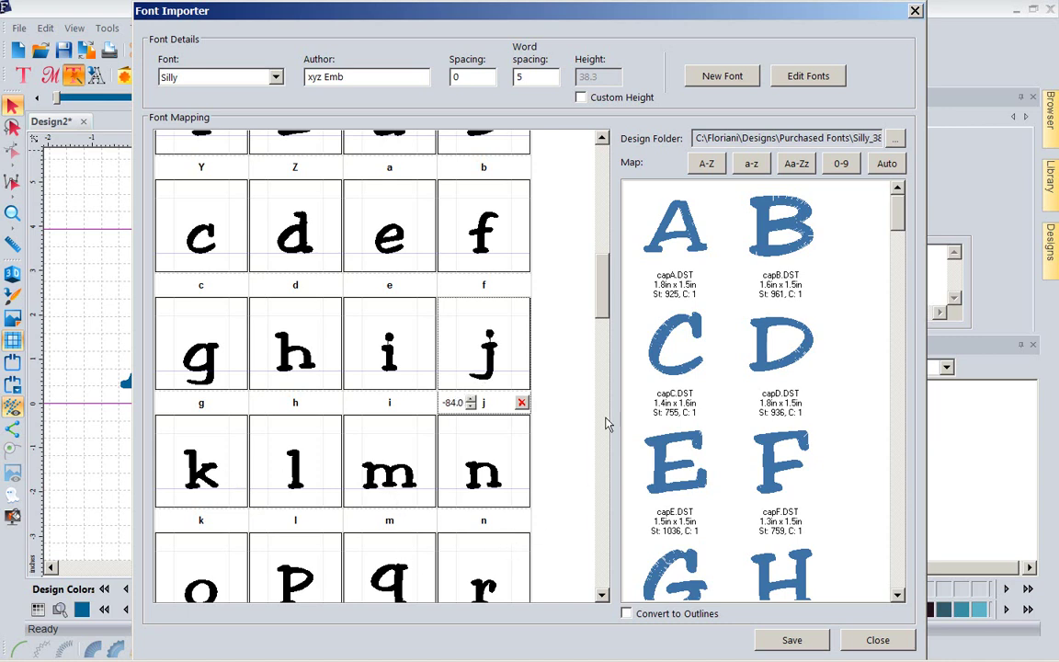
Drag the Silly font's p, q and y glyphs down so their tails drop below the baseline.
scroll(541, 289, down, 3)
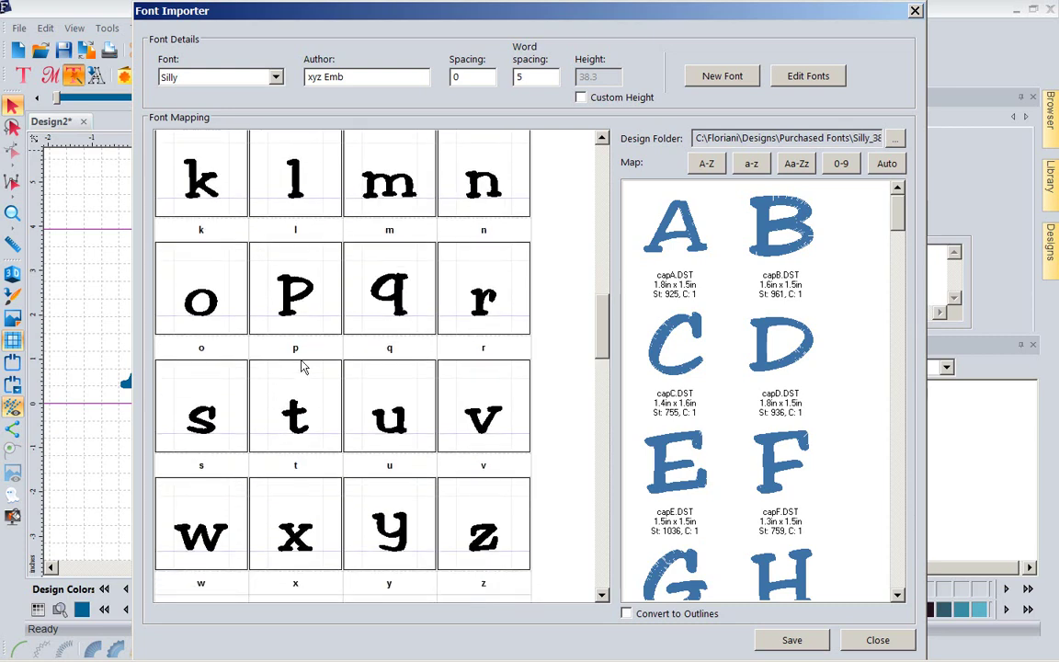
click(296, 287)
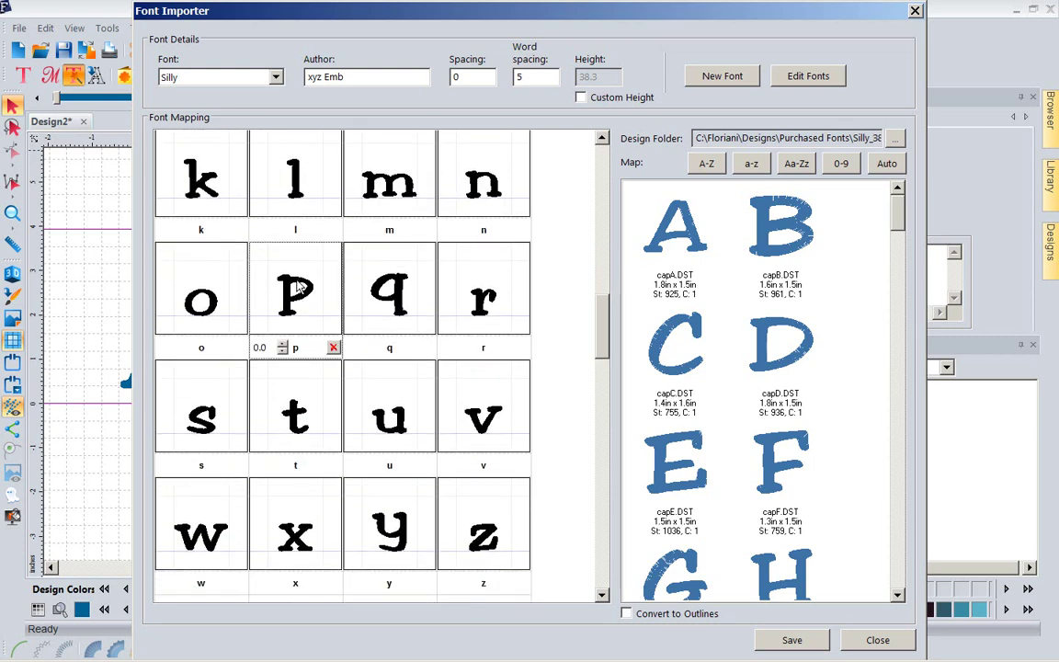
mouse_move(296, 287)
mouse_down()
mouse_move(293, 305)
mouse_move(294, 292)
mouse_move(308, 294)
mouse_up()
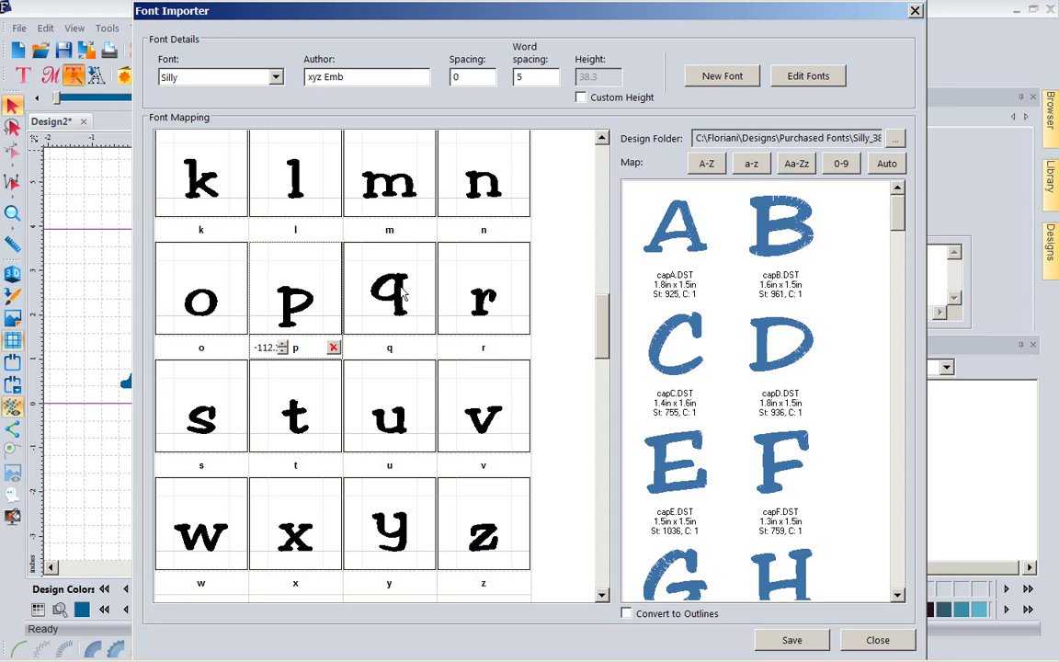
click(402, 293)
drag(402, 306, 380, 312)
click(411, 538)
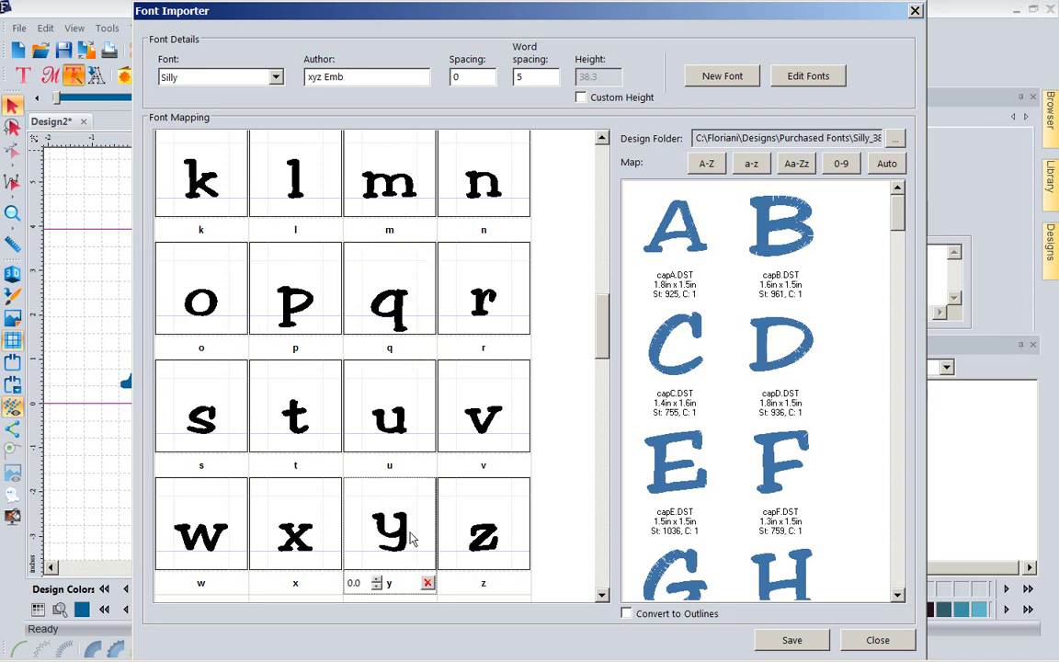
drag(411, 538, 397, 556)
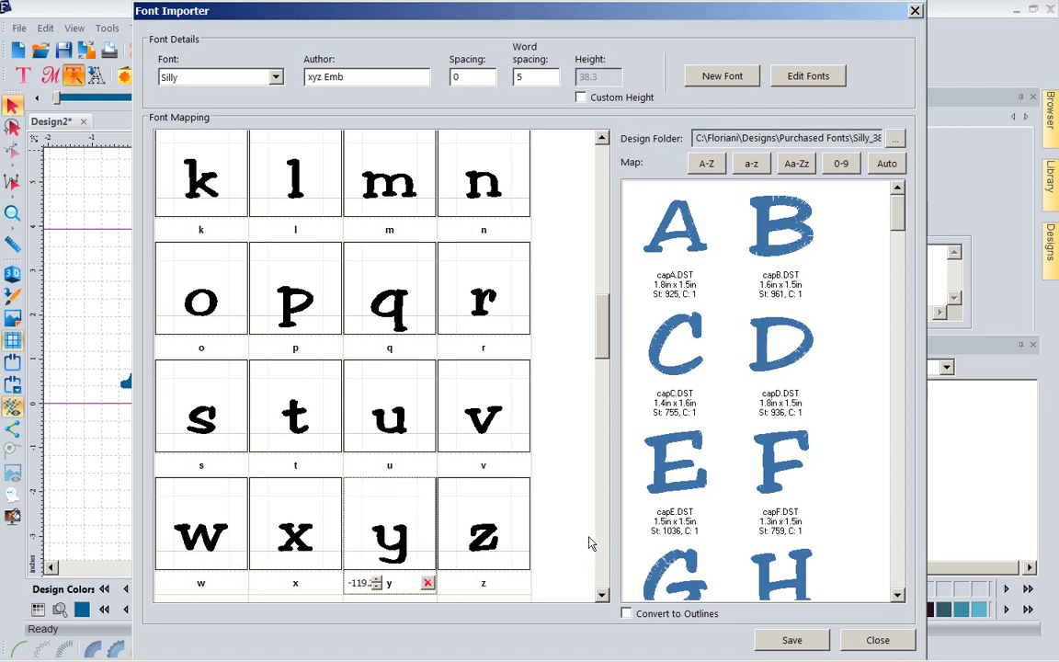
drag(602, 342, 618, 499)
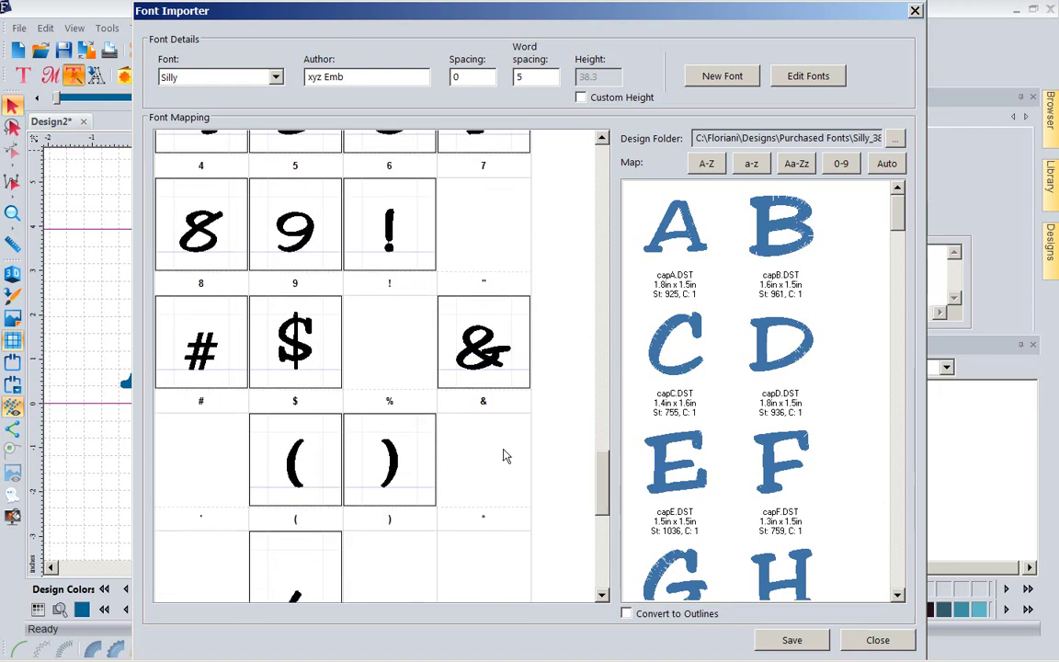
Check the $ glyph's -77.1 offset and save the Silly font.
click(305, 354)
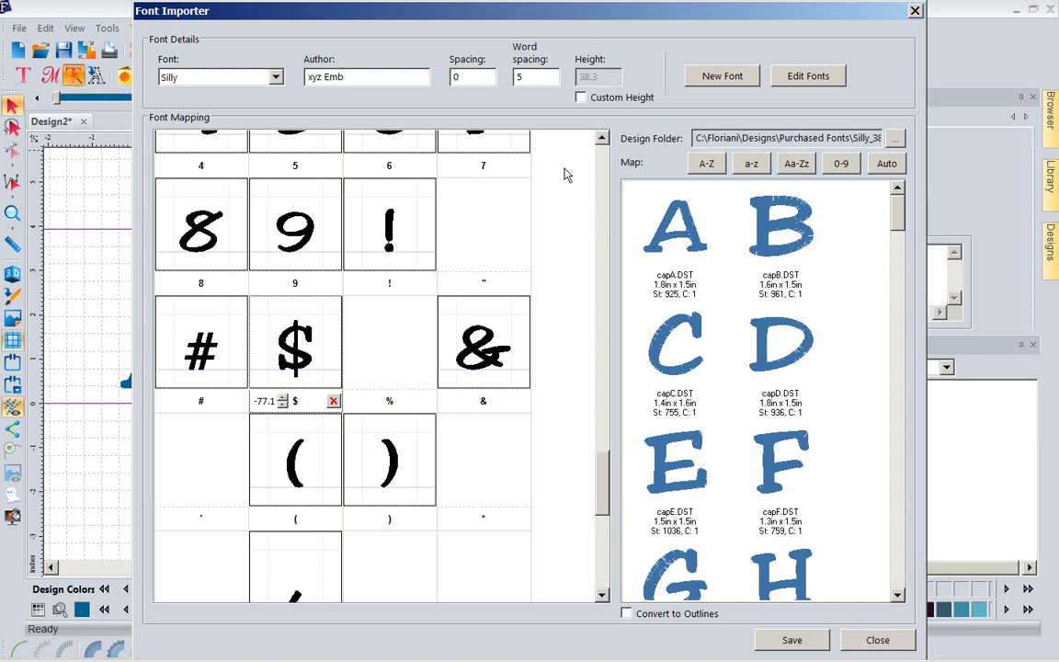
scroll(591, 426, up, 5)
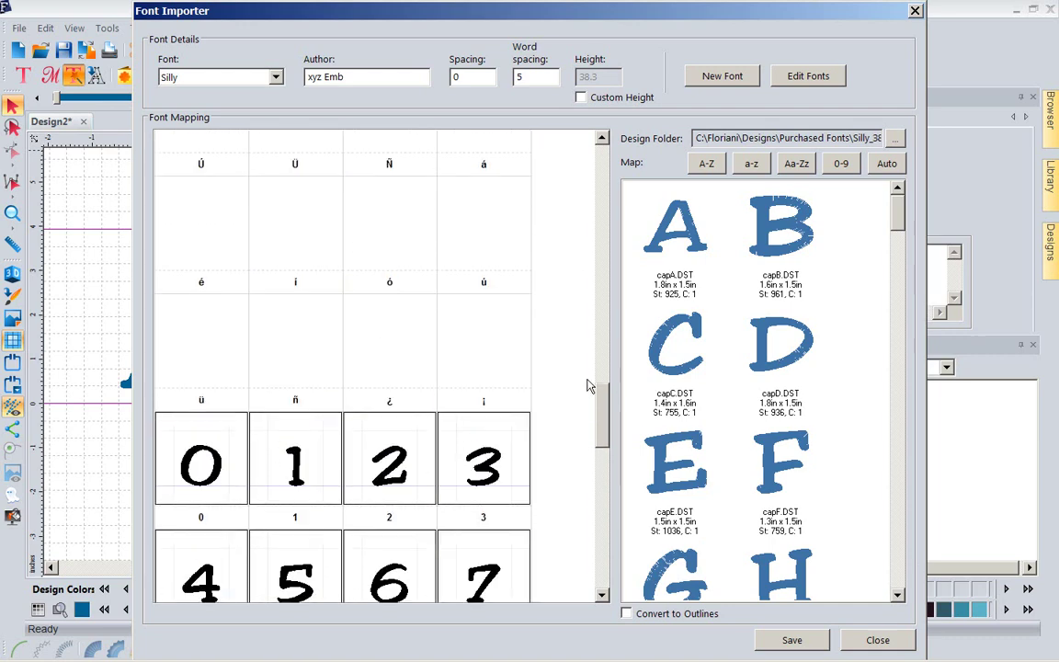
scroll(591, 362, up, 8)
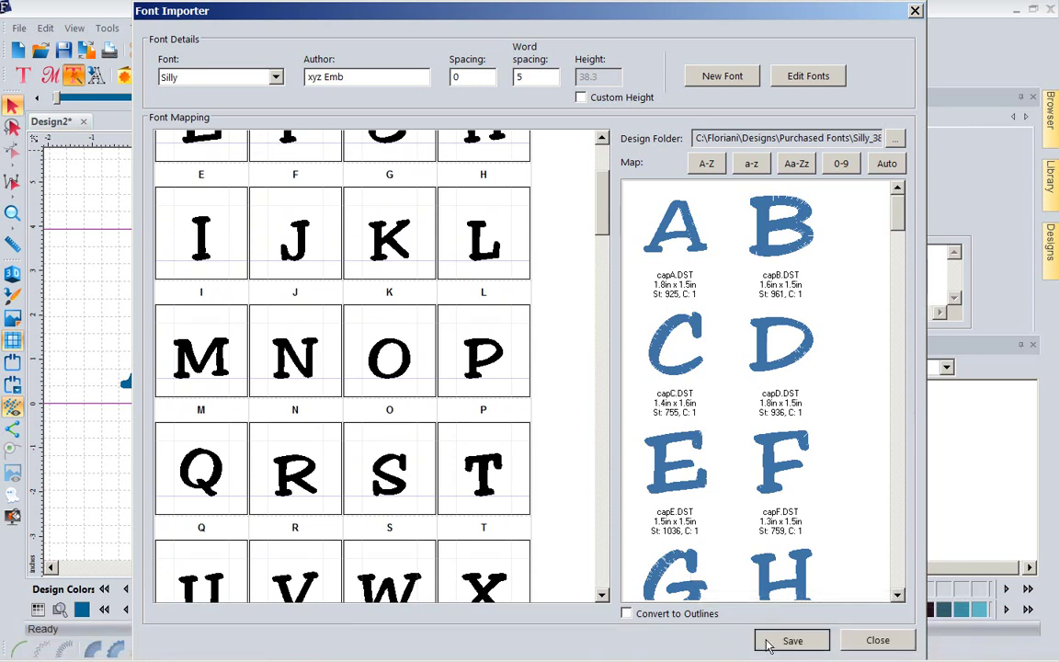
click(769, 645)
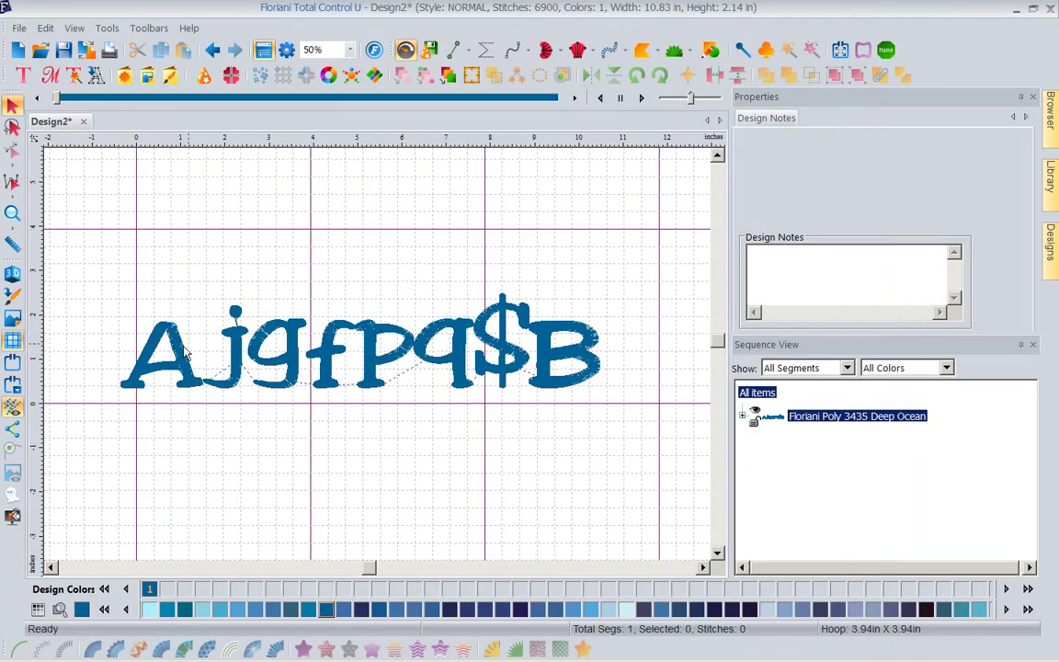
Place a plain lettering object on Design2 and replace MY TEXT with Ajgfpq$B.
click(21, 79)
click(17, 96)
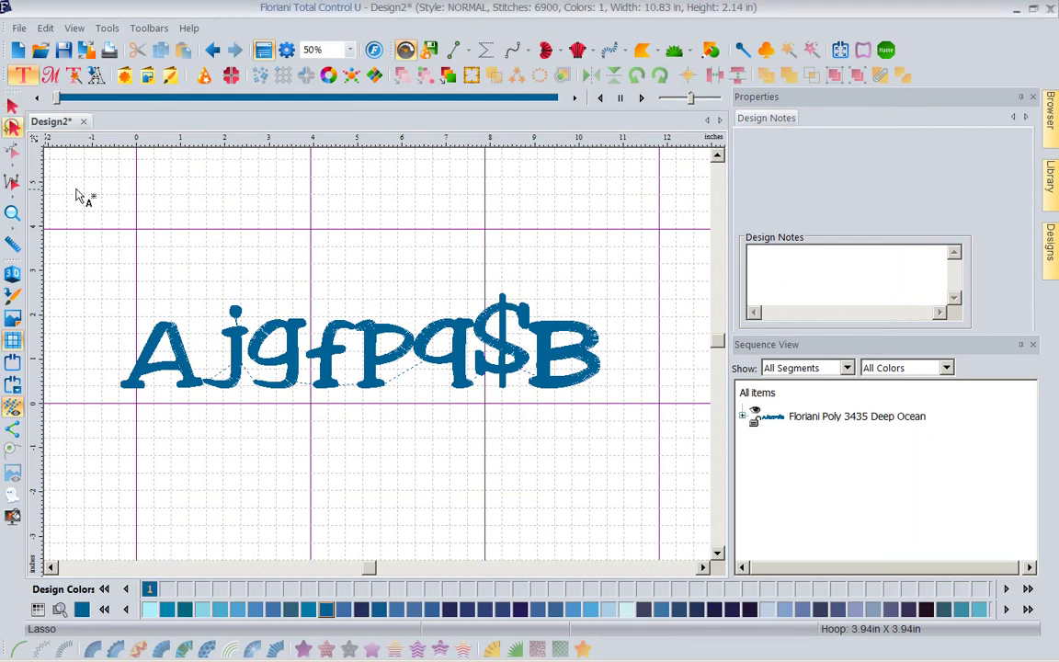
click(234, 230)
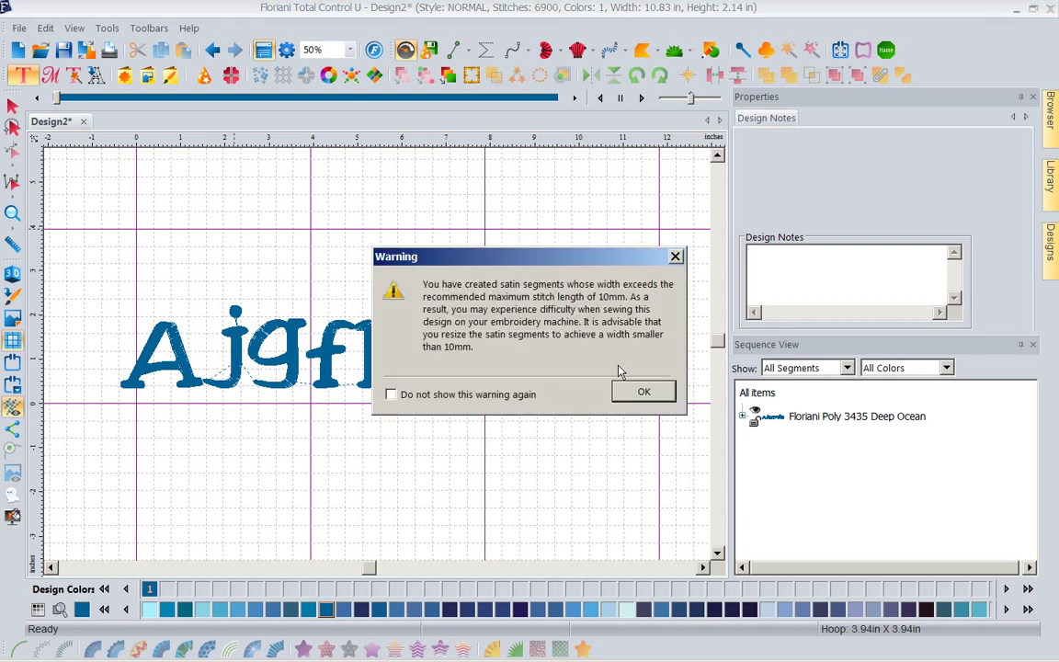
click(643, 393)
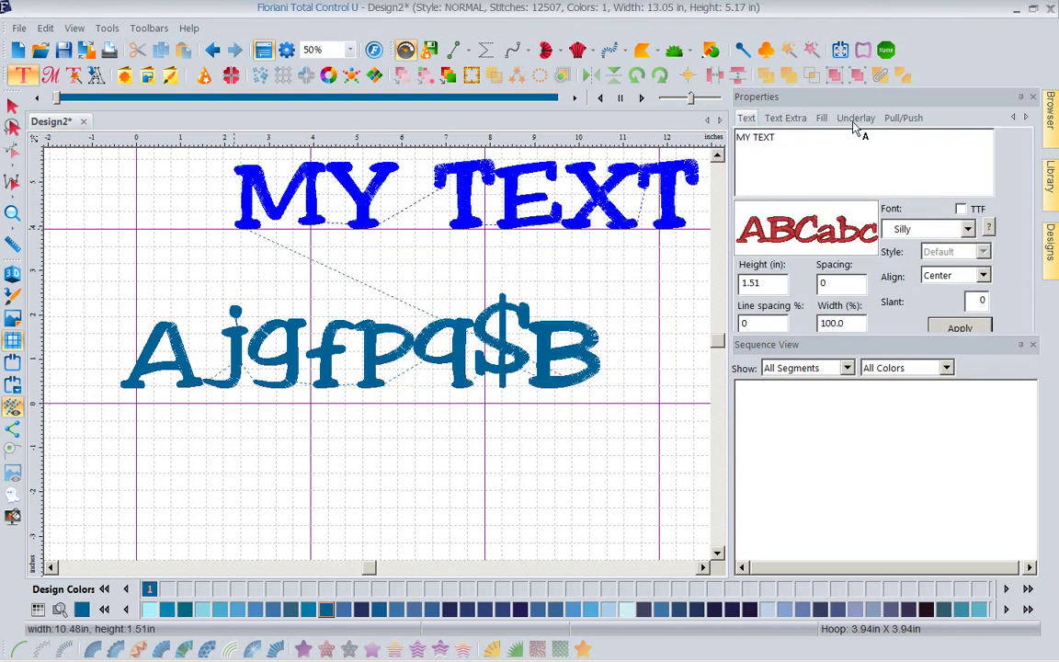
drag(797, 140, 698, 124)
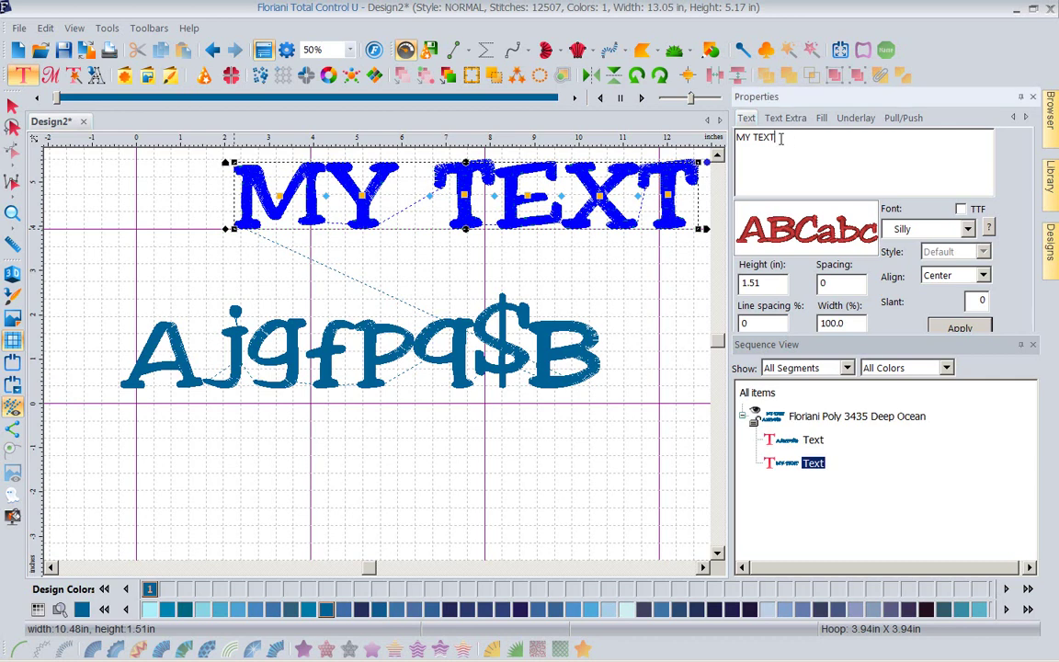
text(Ajgfpq$B)
Apply the Ajgfpq$B text and dismiss the satin width warning.
click(939, 329)
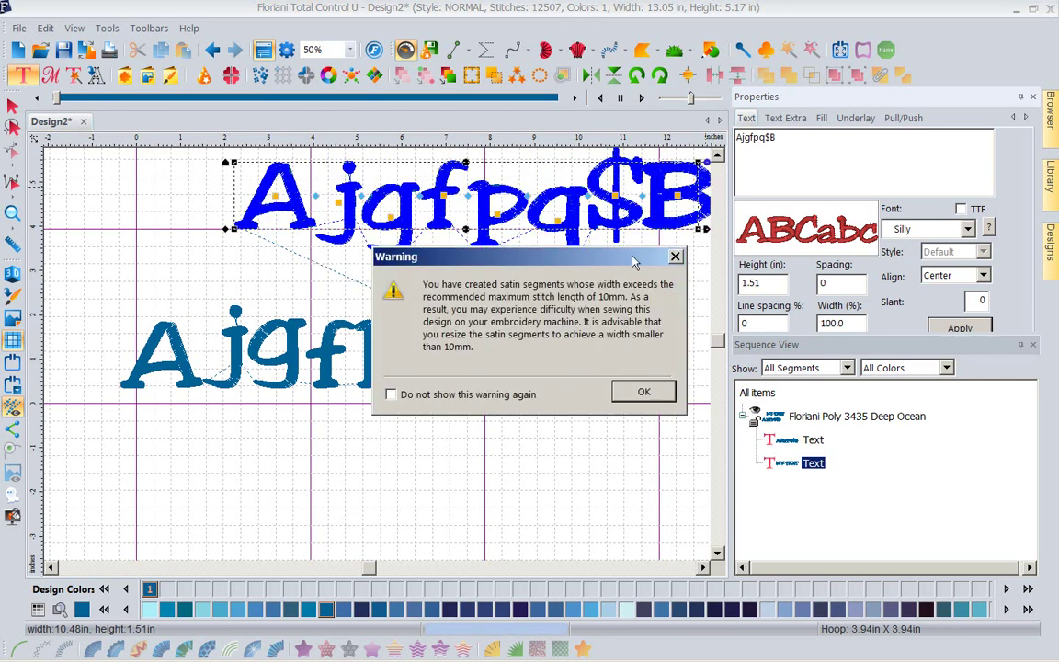
click(655, 395)
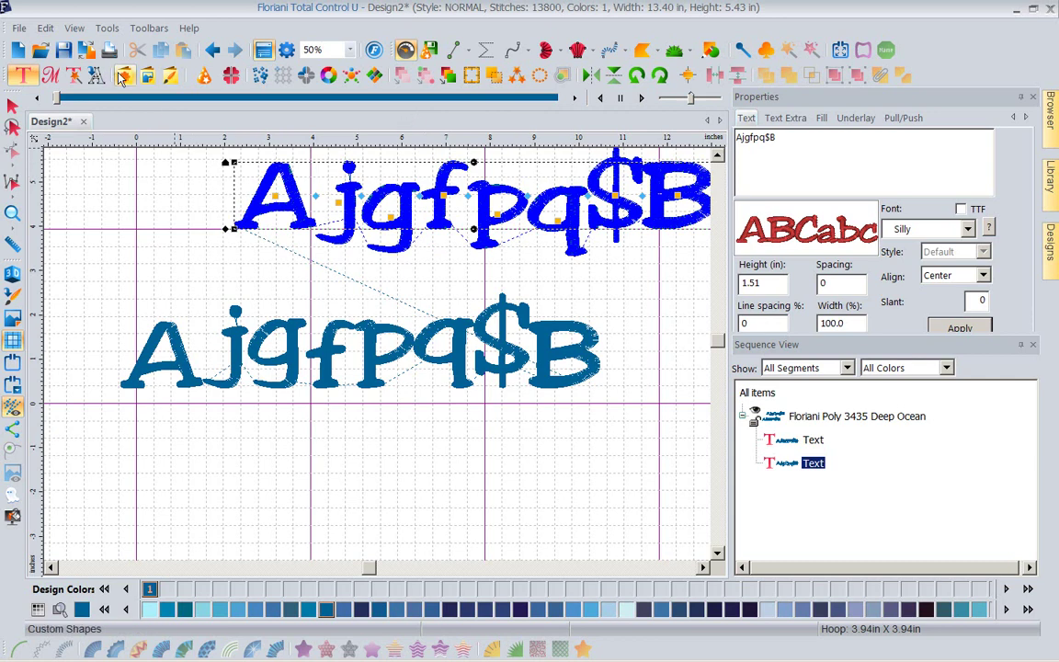
Load Kathis Wiggles in the Font Importer and drag its N glyph down to offset -54.4.
click(73, 75)
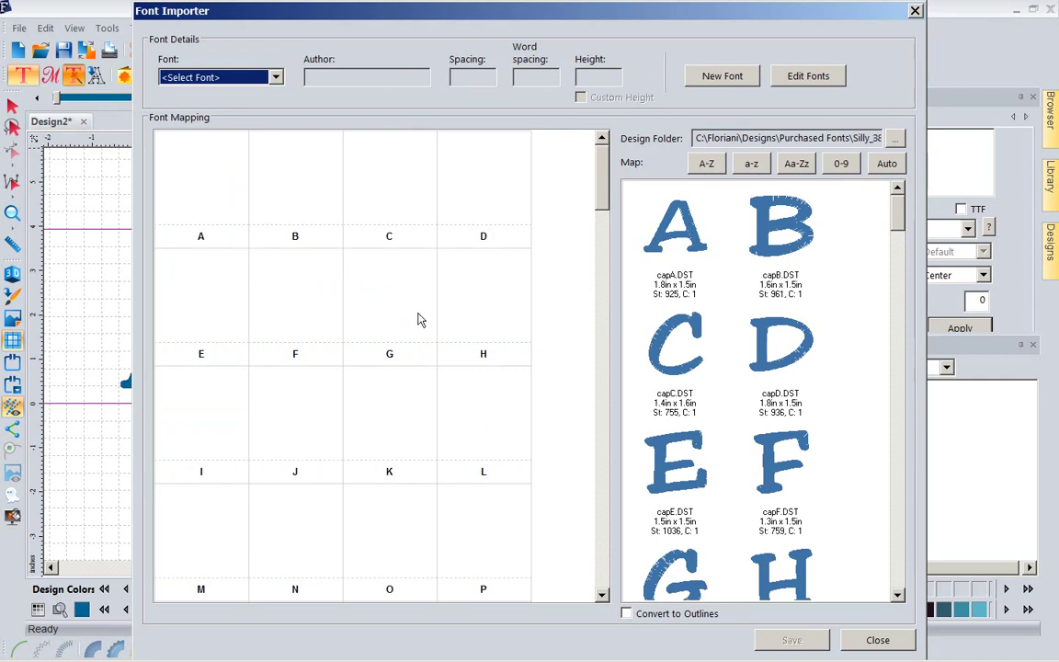
click(274, 79)
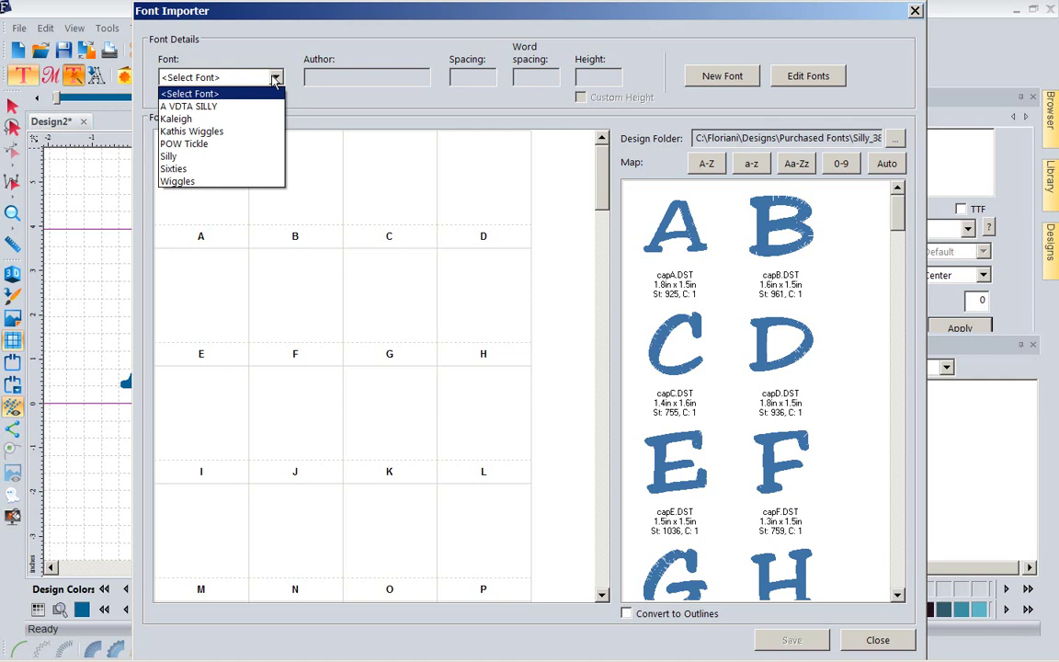
click(198, 131)
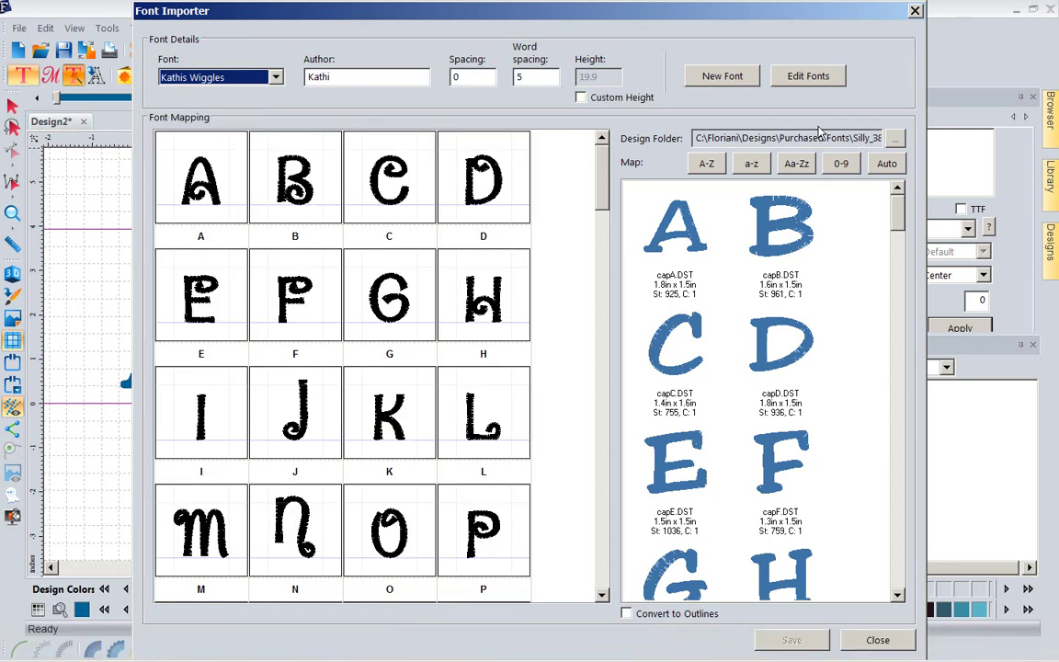
click(310, 531)
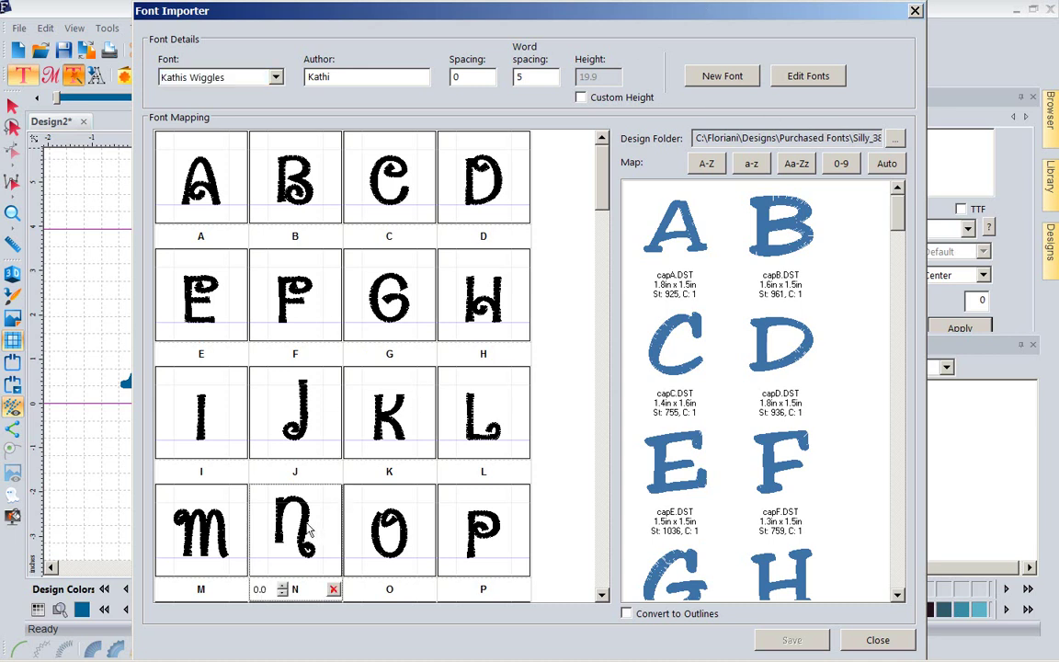
drag(310, 531, 309, 540)
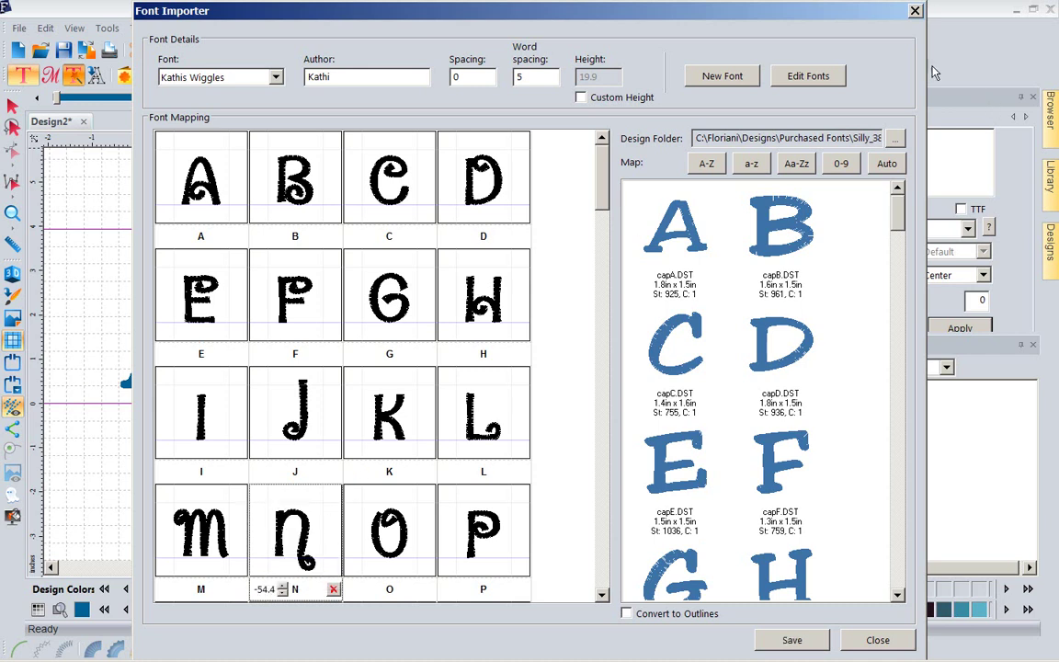
Open Edit Fonts, discard unsaved changes, and delete the Kathis Wiggles font.
click(813, 79)
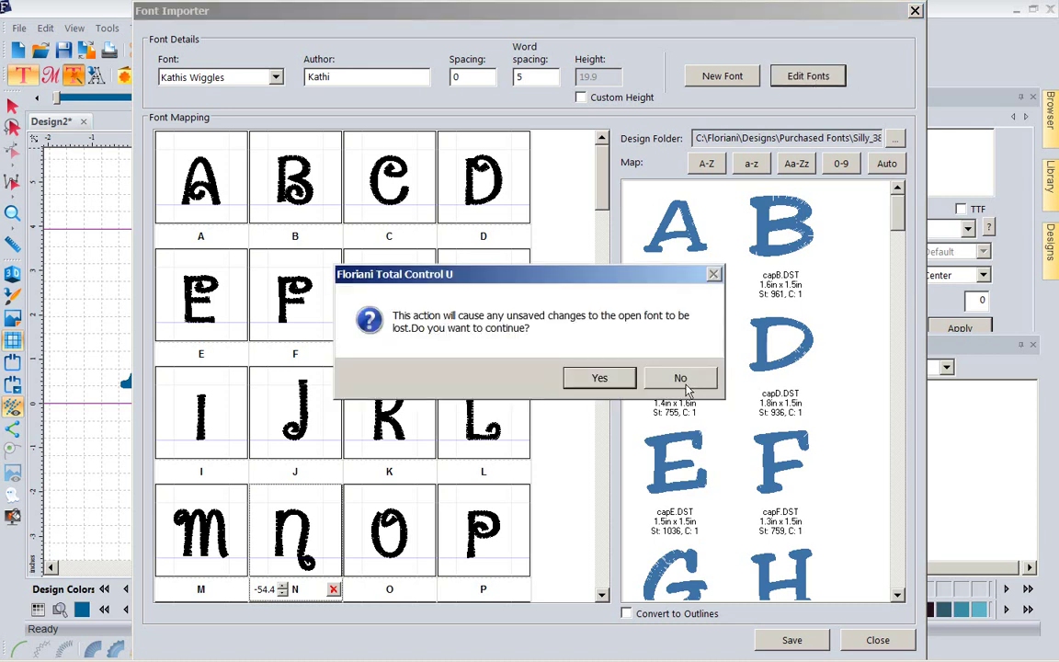
click(631, 381)
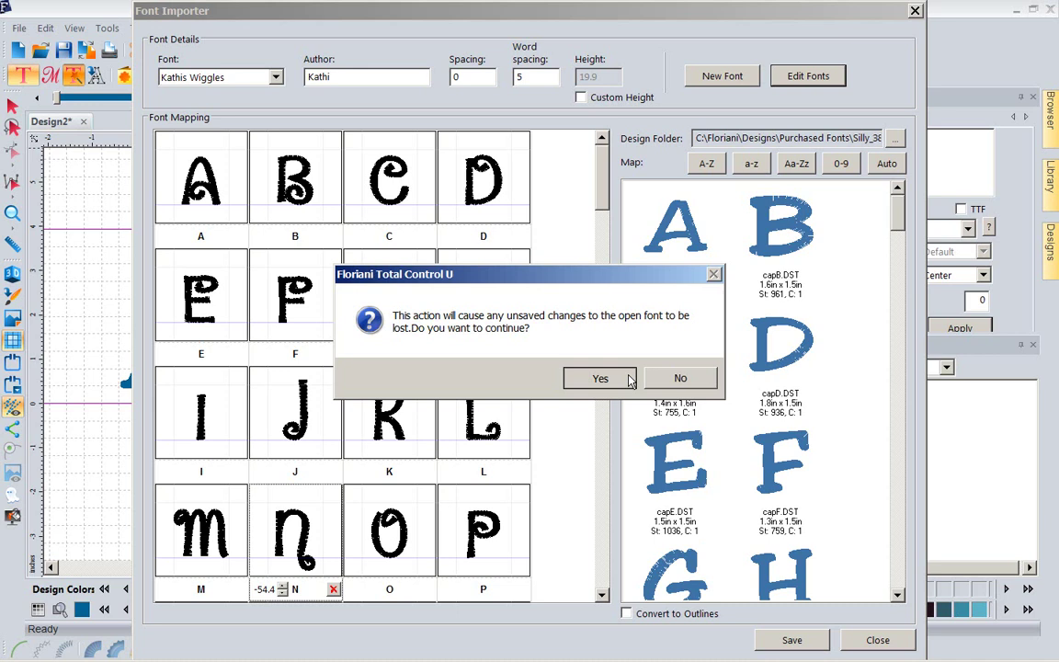
click(631, 381)
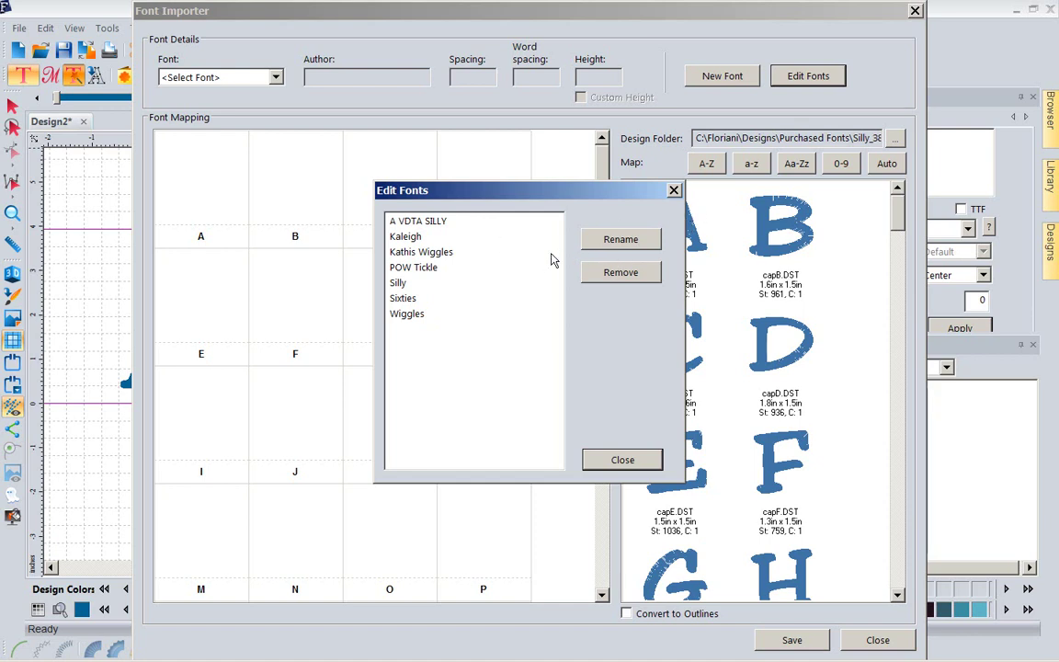
click(447, 253)
click(599, 272)
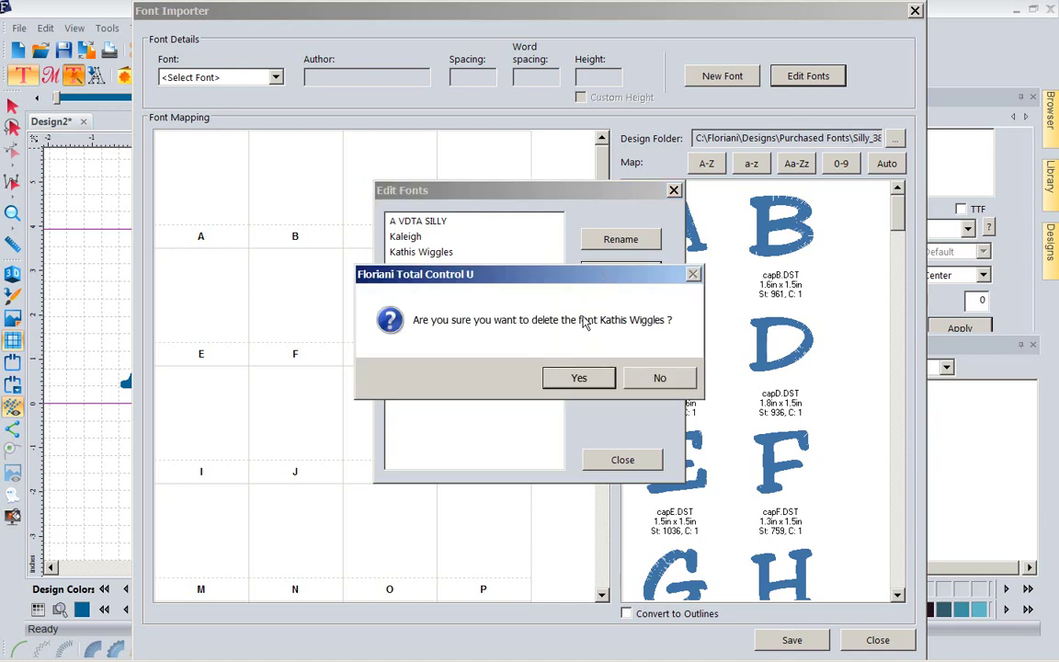
click(576, 378)
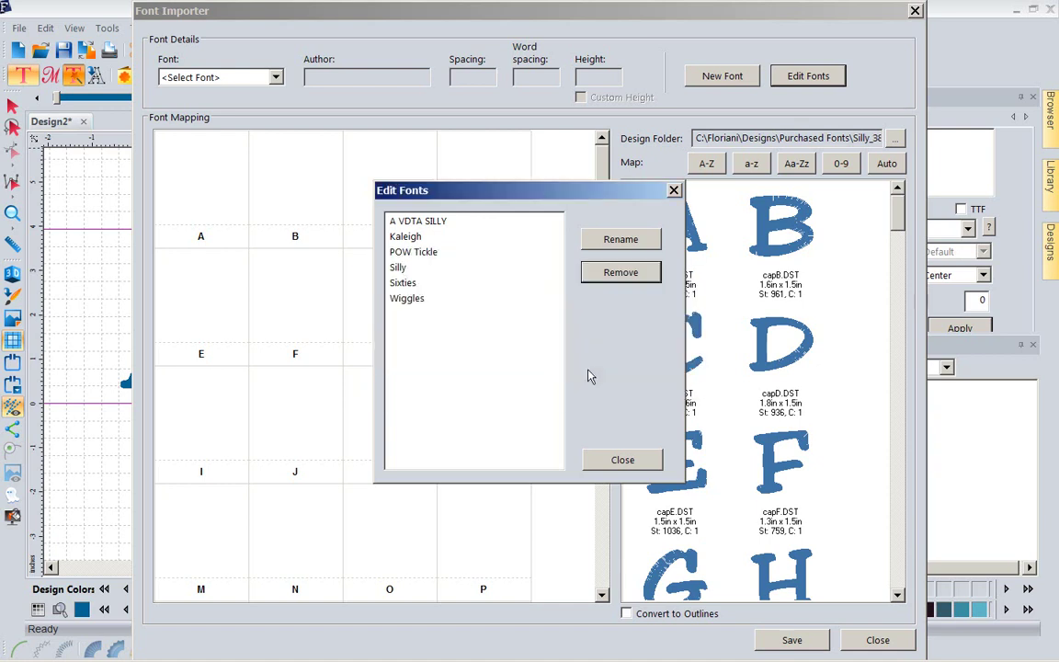
Delete POW Tickle and start removing A VDTA SILLY.
click(426, 257)
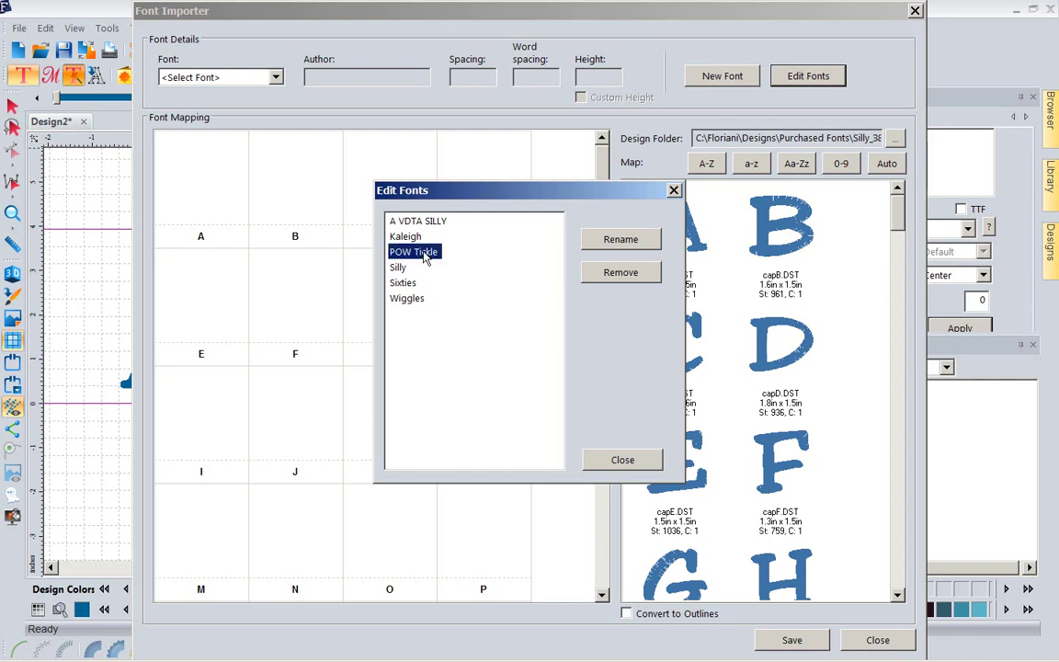
click(622, 272)
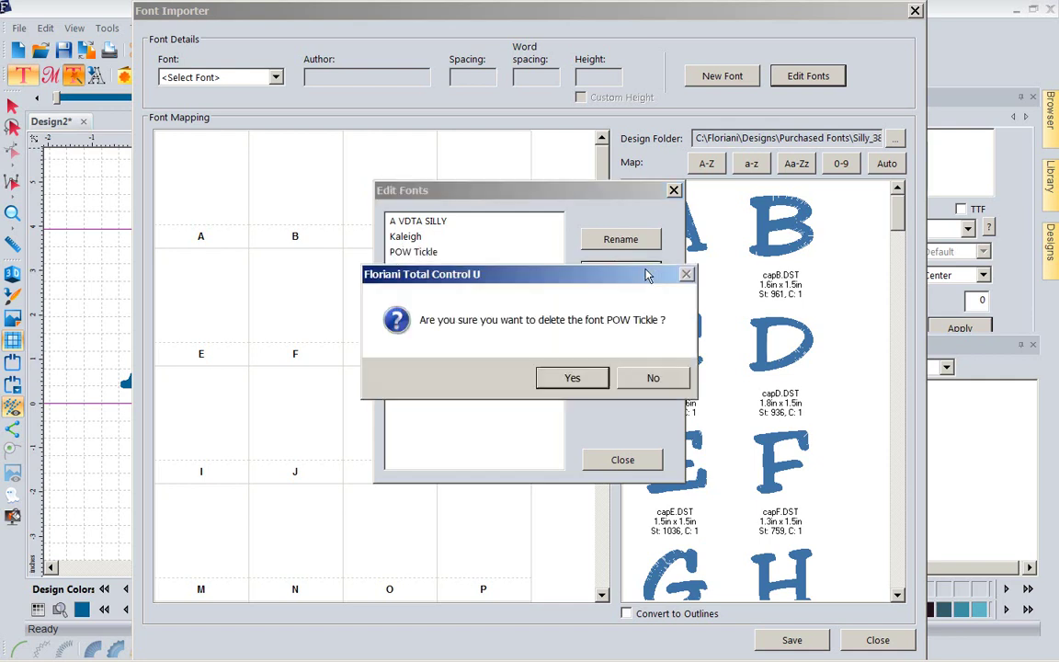
click(572, 378)
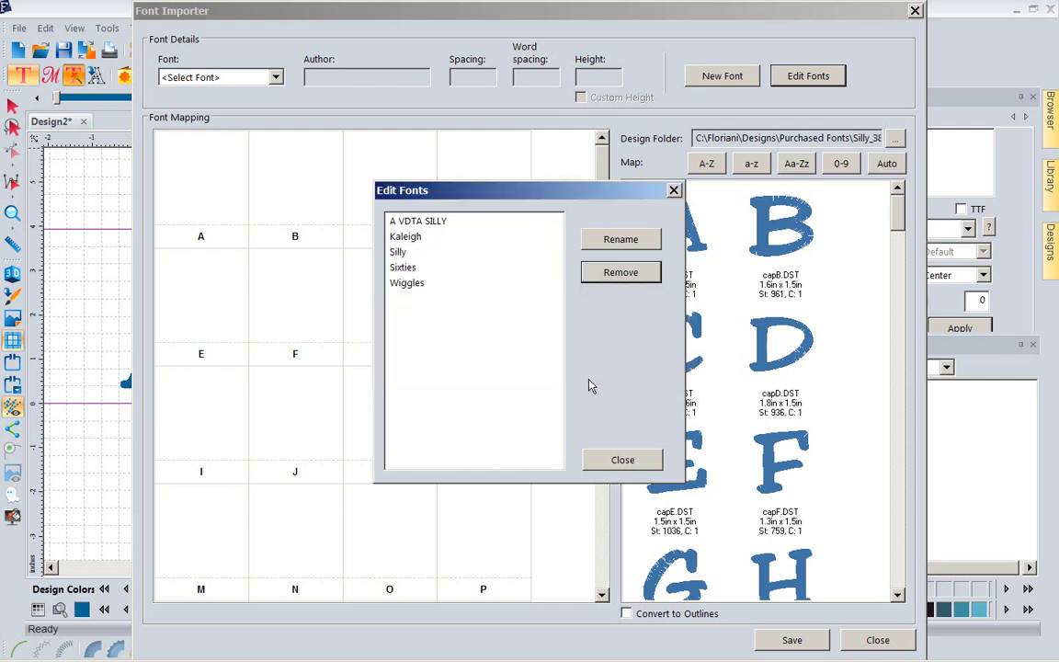
click(418, 222)
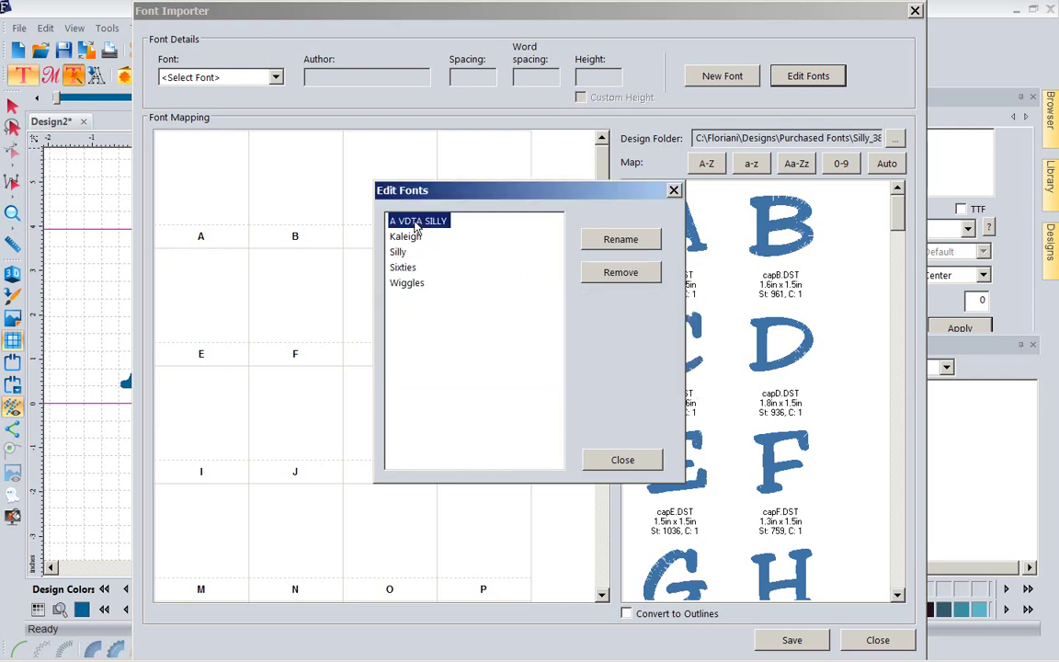
click(620, 273)
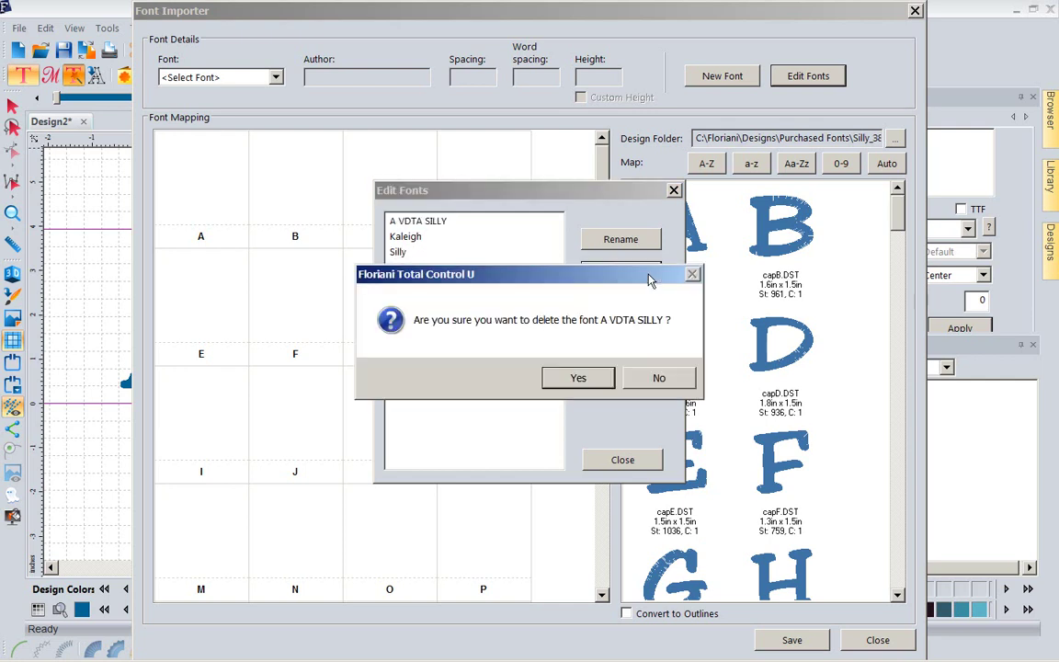
Confirm deleting A VDTA SILLY and close the Edit Fonts list.
click(578, 378)
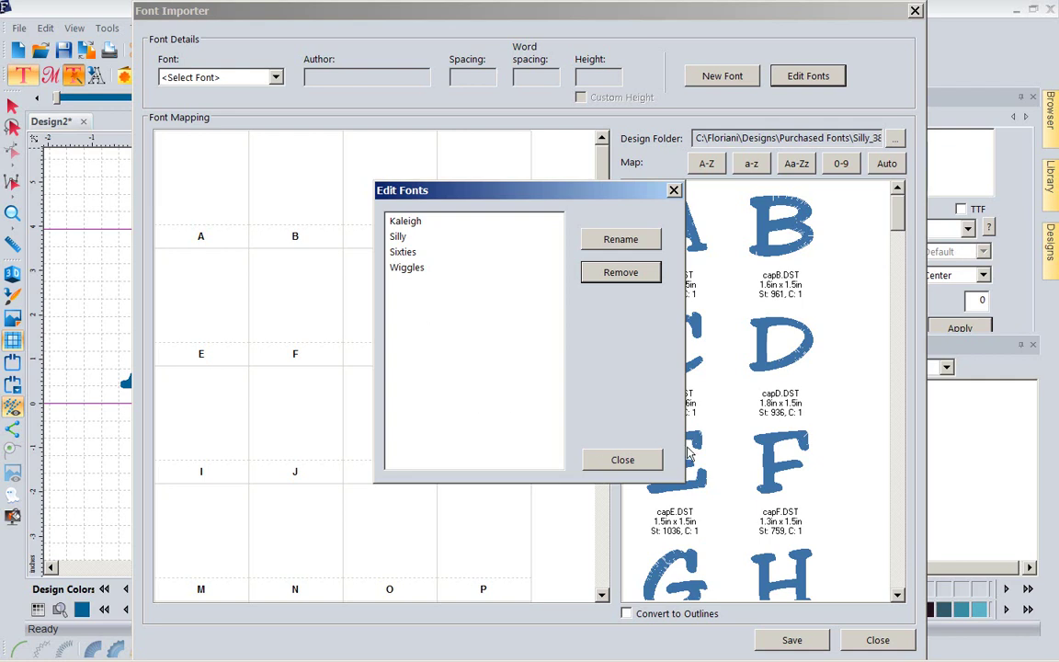
click(641, 460)
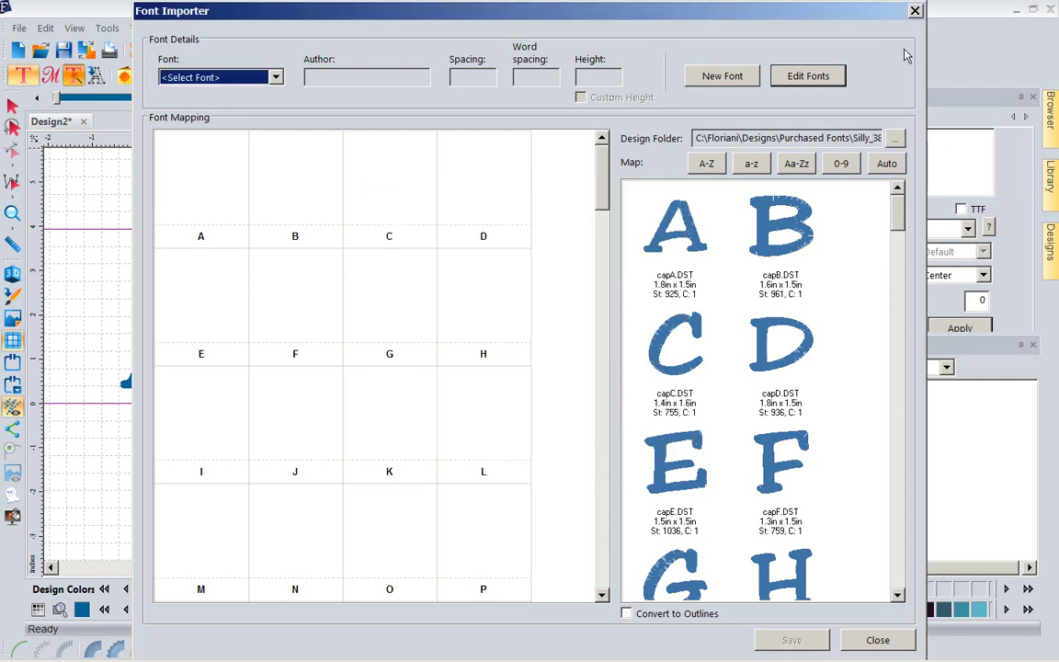
Close the Font Importer to view both Ajgfpq$B Silly lines on Design2.
click(916, 12)
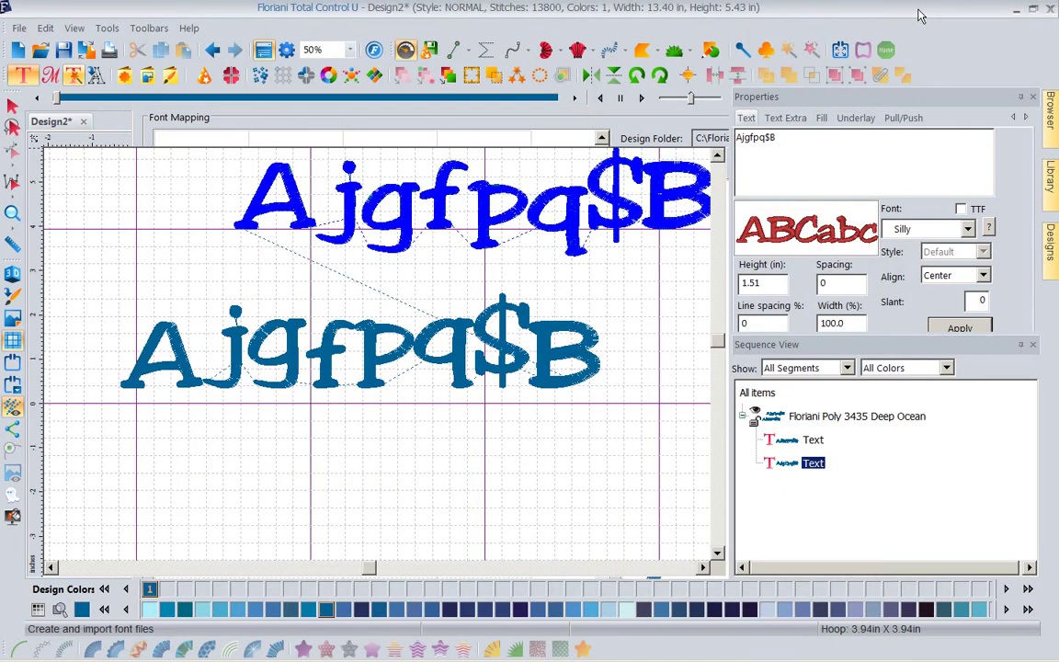